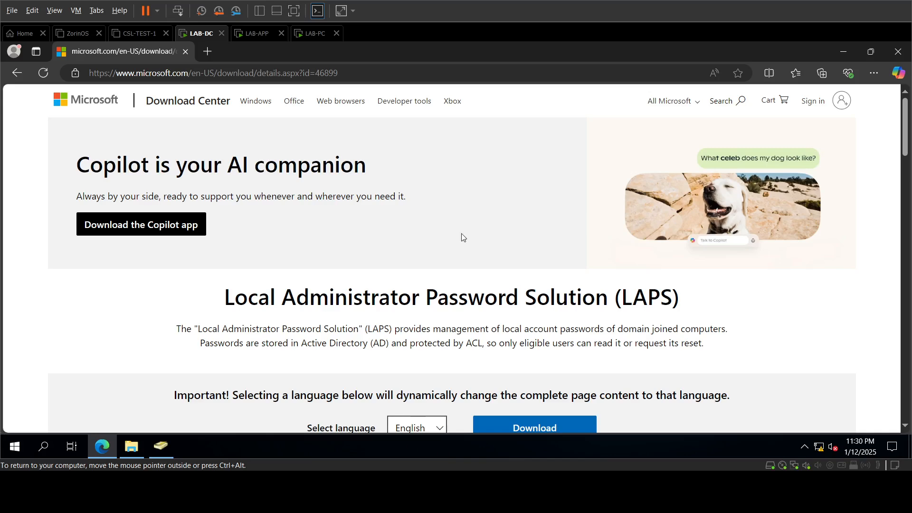
# Step: Scroll the LAPS download page to the Details section showing version 6.2 and LAPS.x64.msi (1.1 MB)
pyautogui.scroll(-5, 461, 237)
pyautogui.scroll(-1, 441, 244)
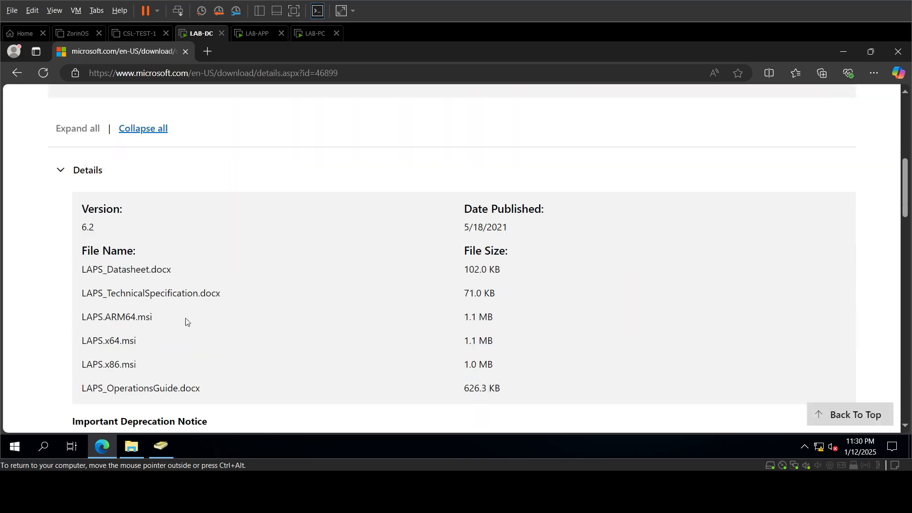
pyautogui.moveTo(87, 340); pyautogui.dragTo(135, 341)
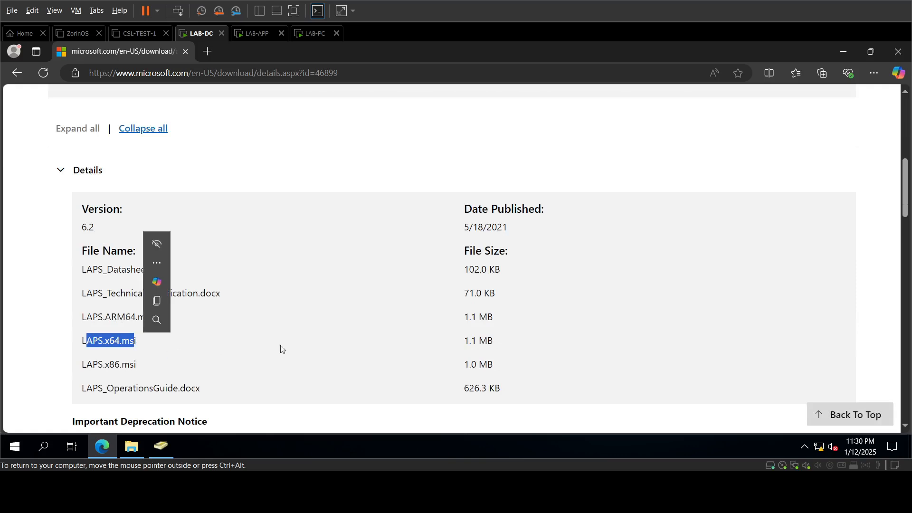
pyautogui.click(344, 324)
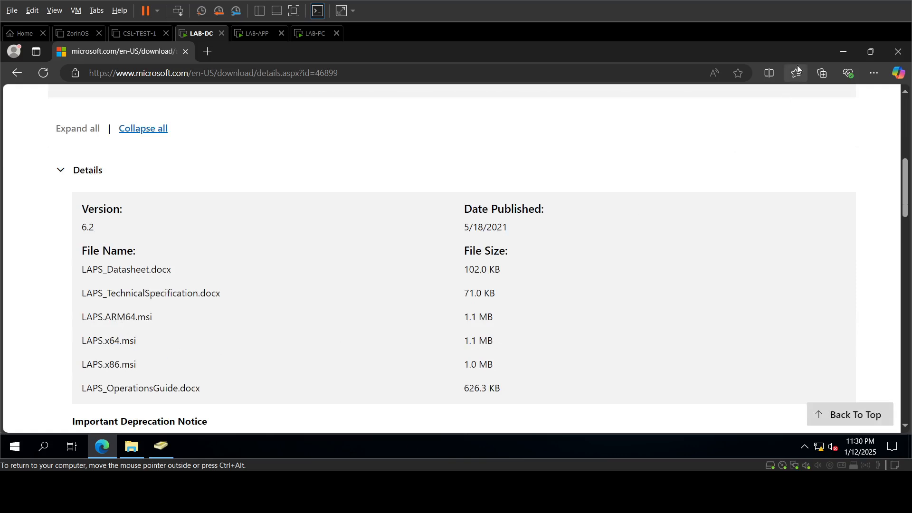
# Step: Restore Active Directory Users and Computers and browse the Computers, Domain Computers, Domain Controllers and Domain Servers OUs
pyautogui.click(847, 56)
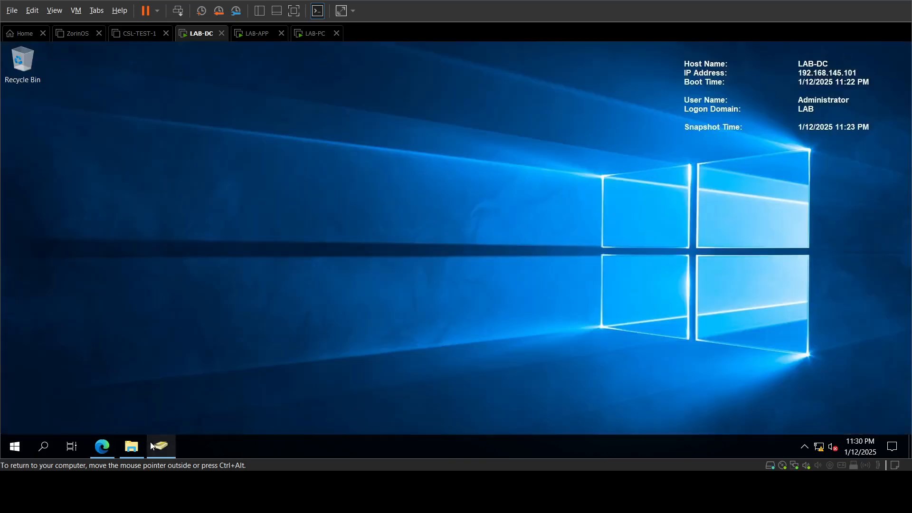
pyautogui.click(160, 448)
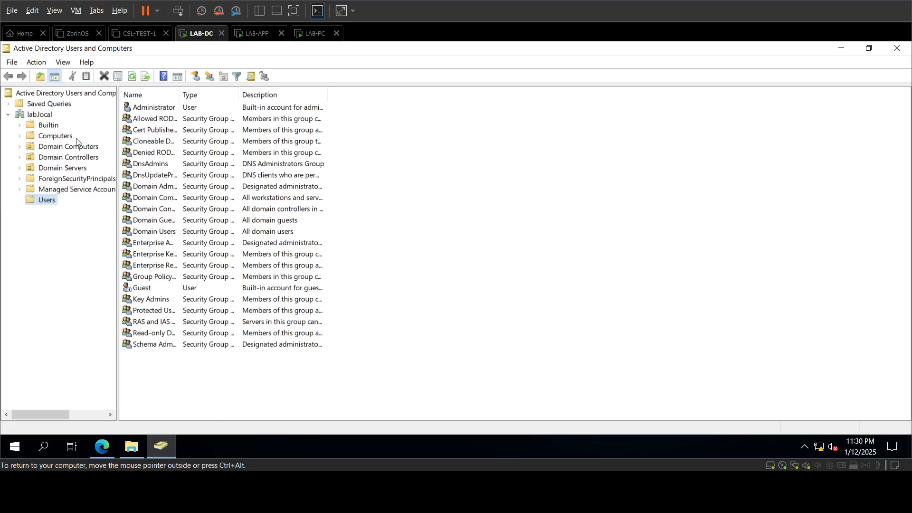
pyautogui.press('BackSpace')
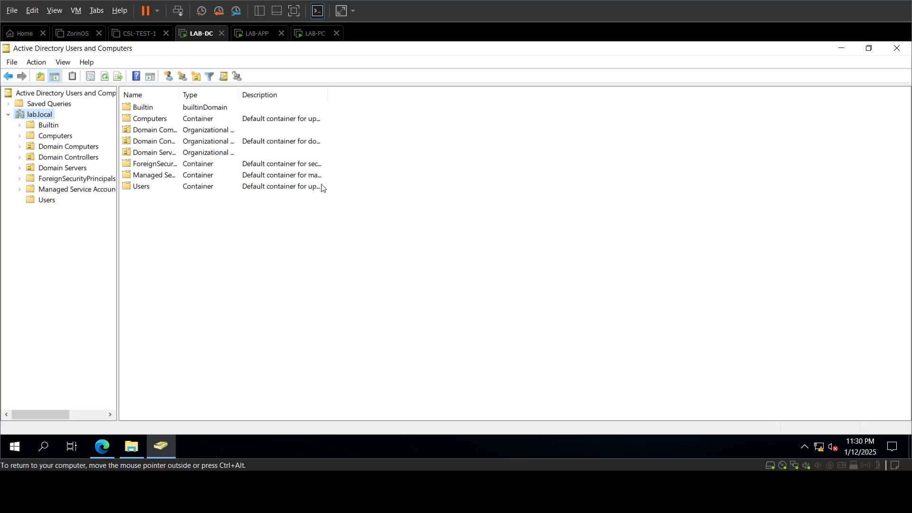
pyautogui.click(56, 137)
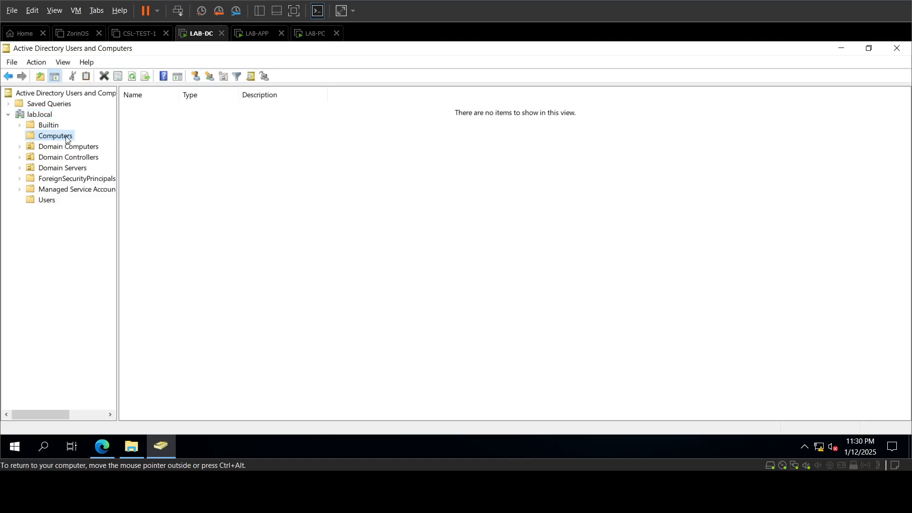
pyautogui.click(81, 151)
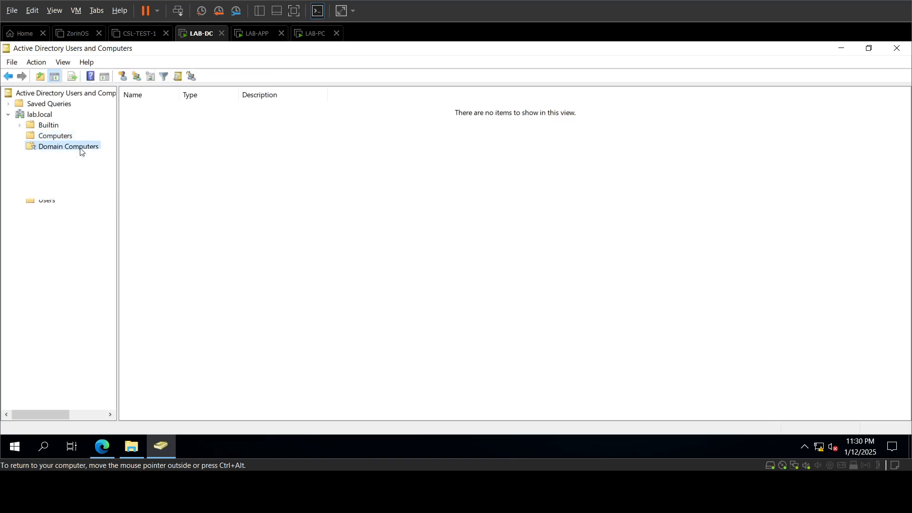
pyautogui.click(82, 157)
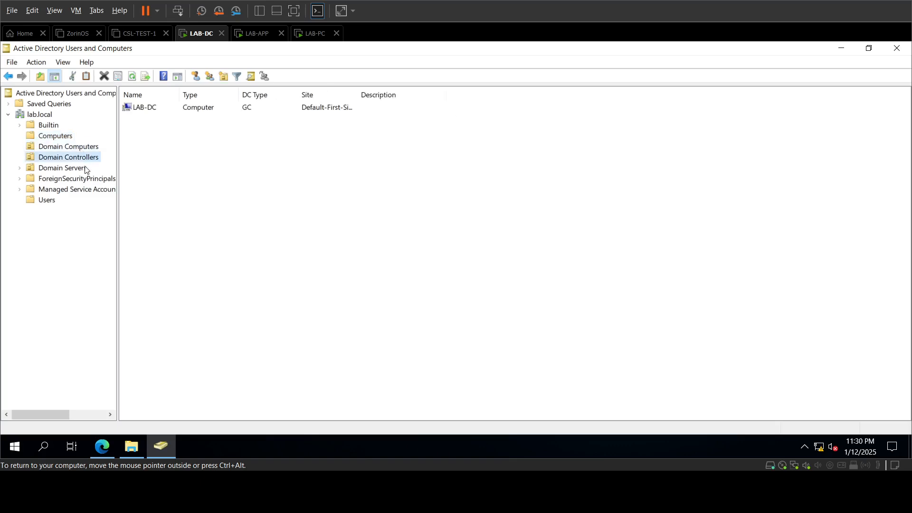
pyautogui.click(85, 168)
pyautogui.press('Up')
pyautogui.click(84, 169)
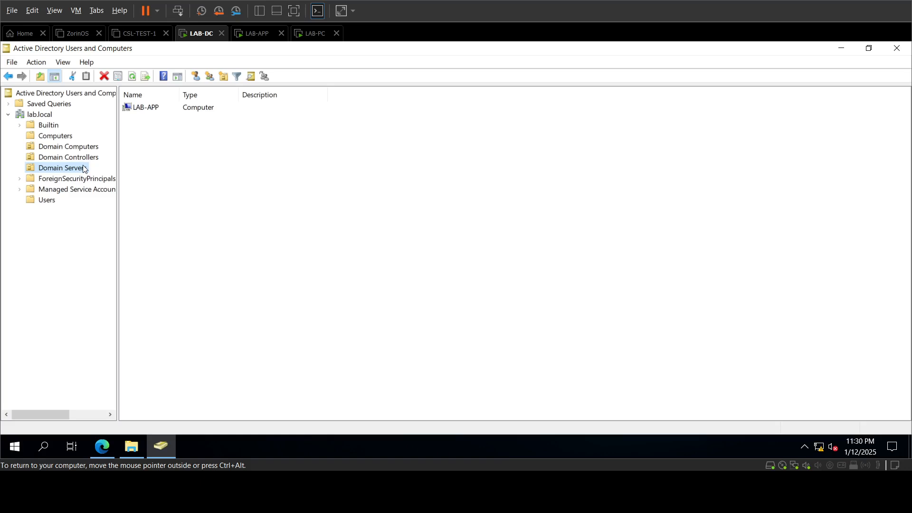
# Step: Locate LAB-APP in Domain Servers, LAB-DC in Domain Controllers and LAB-PC in Domain Computers, ending on Users
pyautogui.click(62, 138)
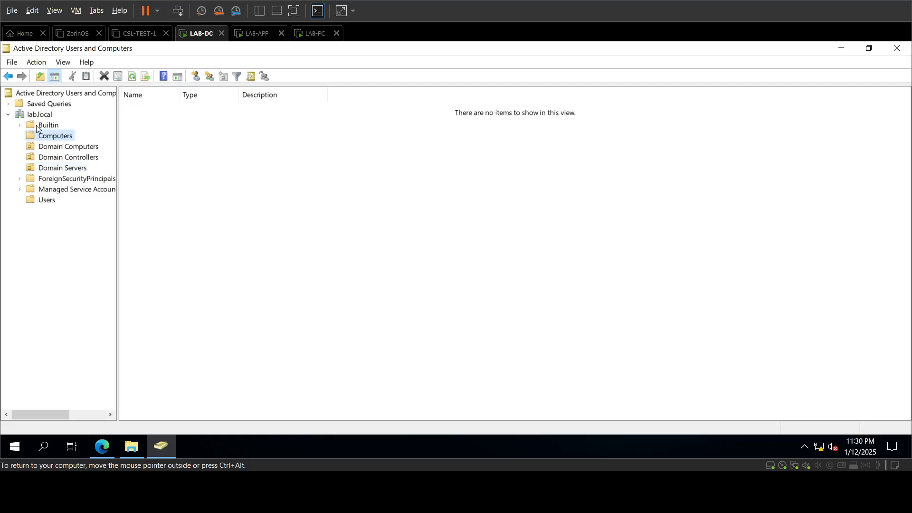
pyautogui.click(46, 125)
pyautogui.click(51, 138)
pyautogui.click(33, 172)
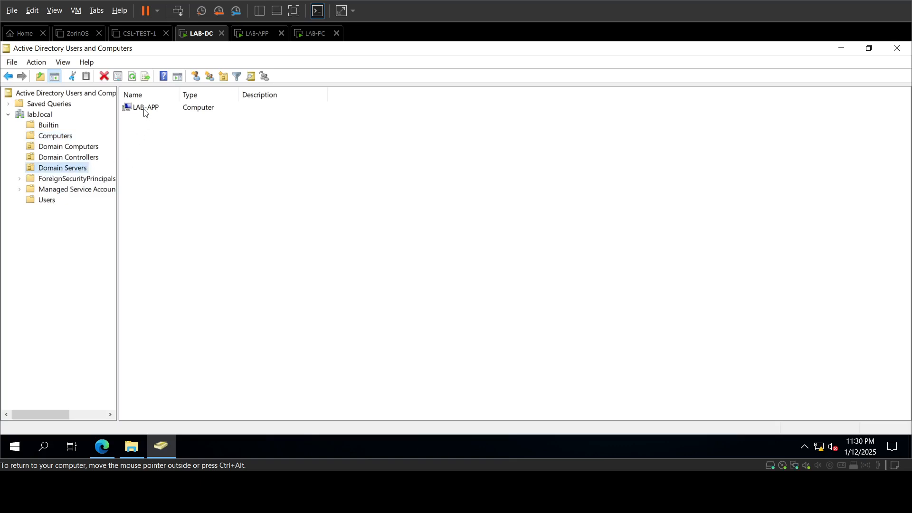
pyautogui.click(85, 158)
pyautogui.click(89, 148)
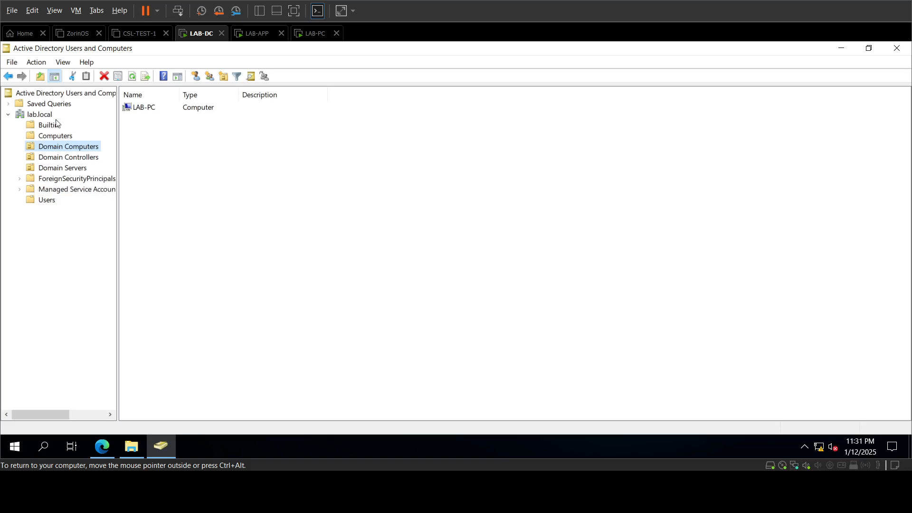
pyautogui.click(46, 200)
# Step: Create a new group named 'LAPS Admins' in the Users container
pyautogui.rightClick(153, 367)
pyautogui.moveTo(190, 300)
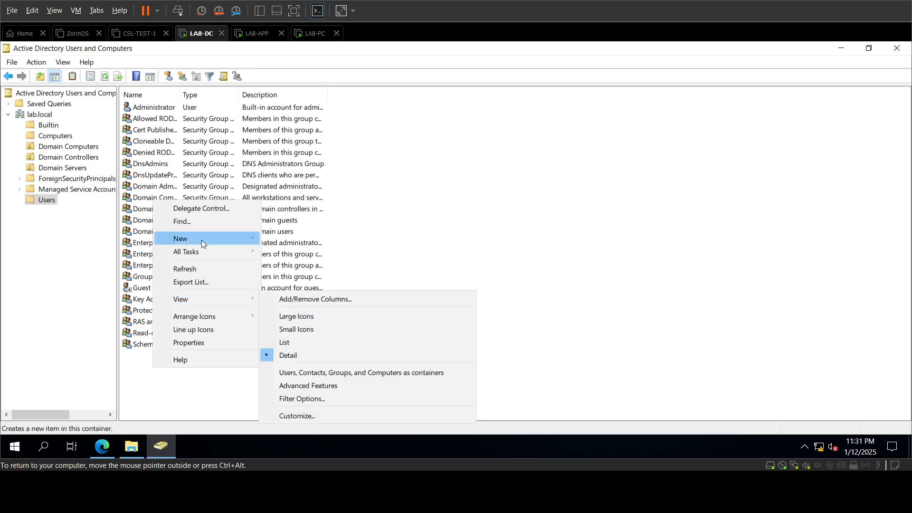
pyautogui.moveTo(201, 239)
pyautogui.click(321, 264)
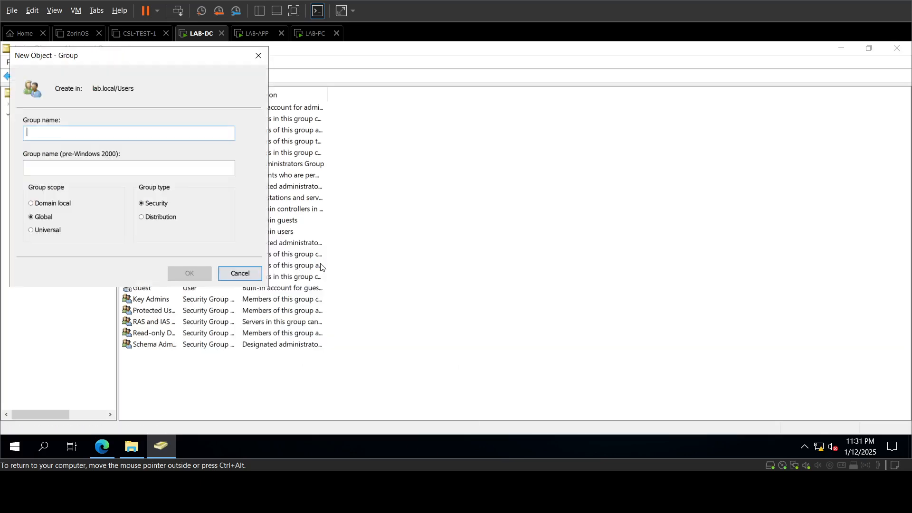
pyautogui.write('LAPS Admins')
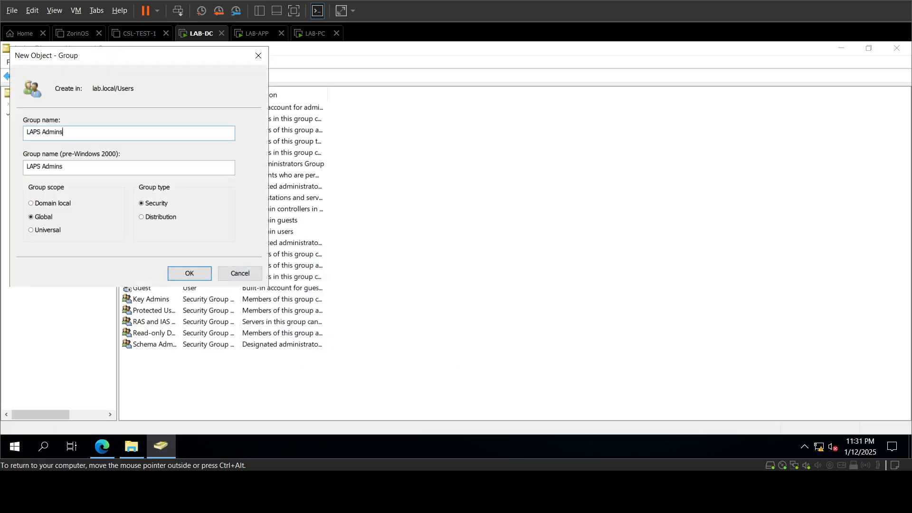
pyautogui.press('Return')
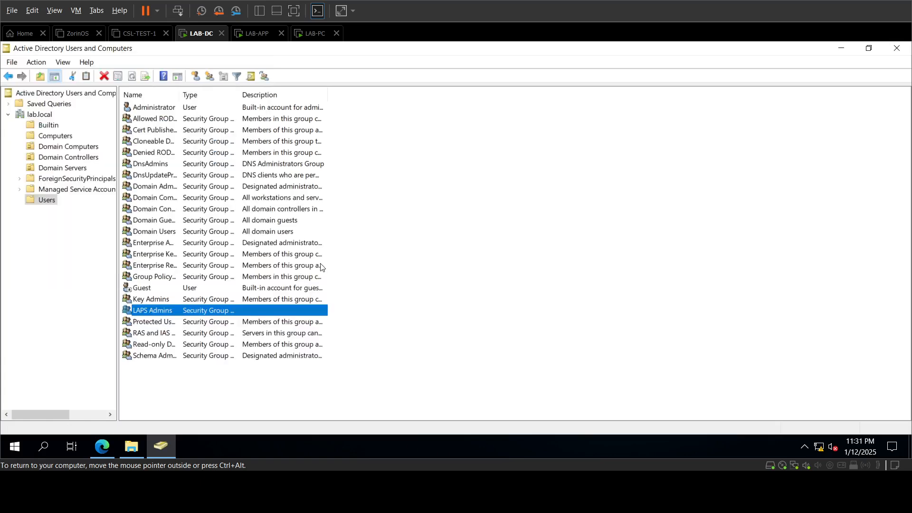
# Step: Add the Administrator account to the LAPS Admins group's members and save
pyautogui.doubleClick(173, 311)
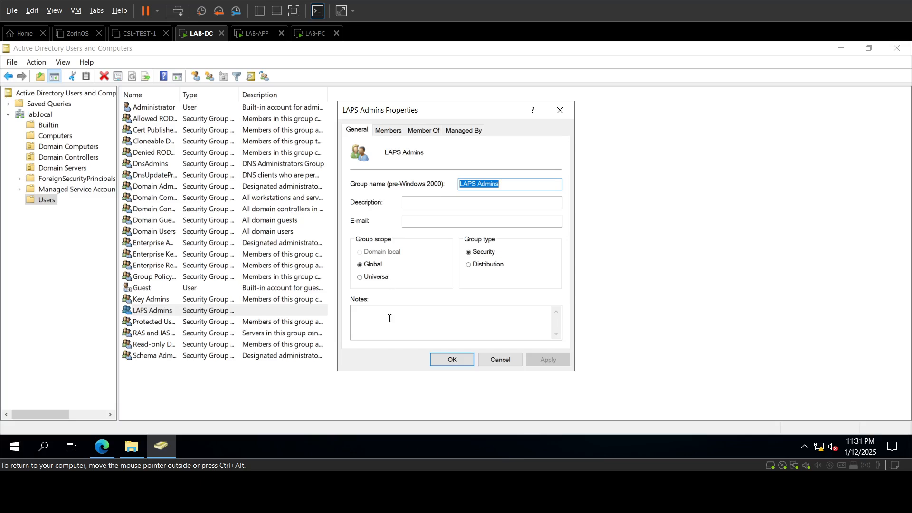
pyautogui.click(390, 130)
pyautogui.click(383, 327)
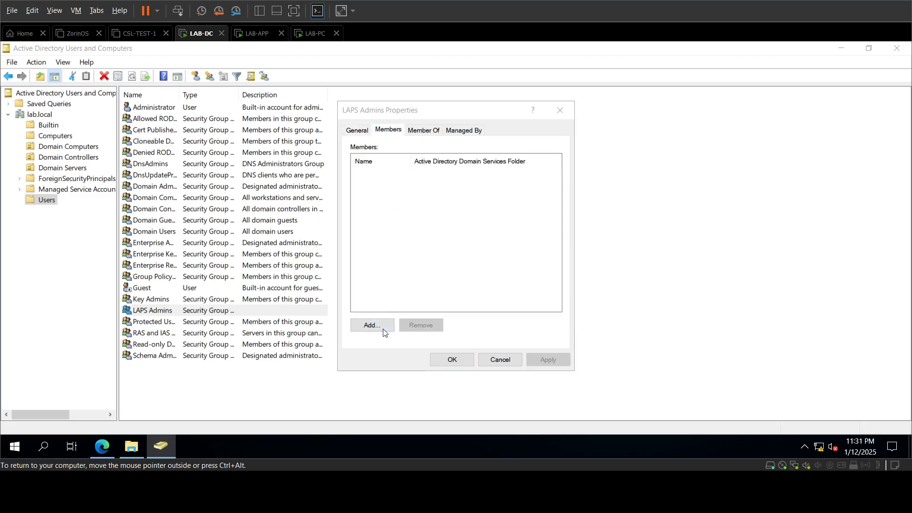
pyautogui.write('admin')
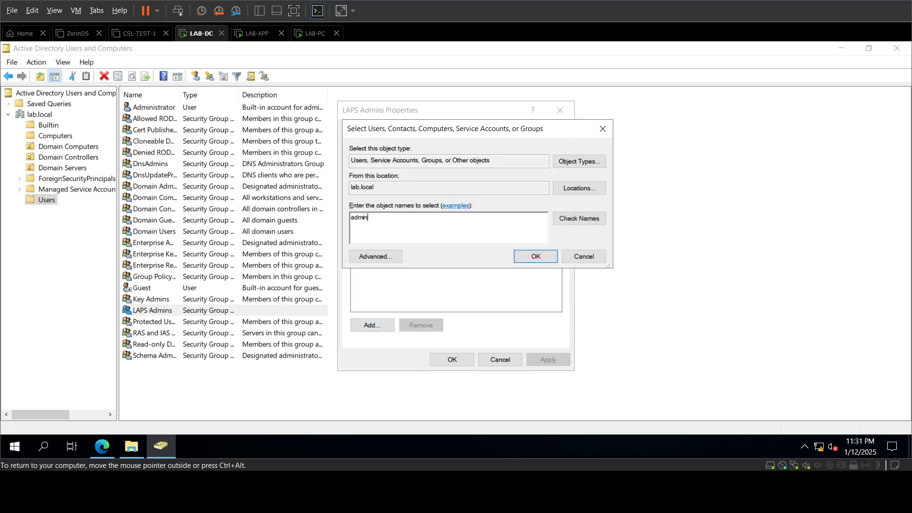
pyautogui.write('istrators')
pyautogui.press('Return')
pyautogui.click(427, 283)
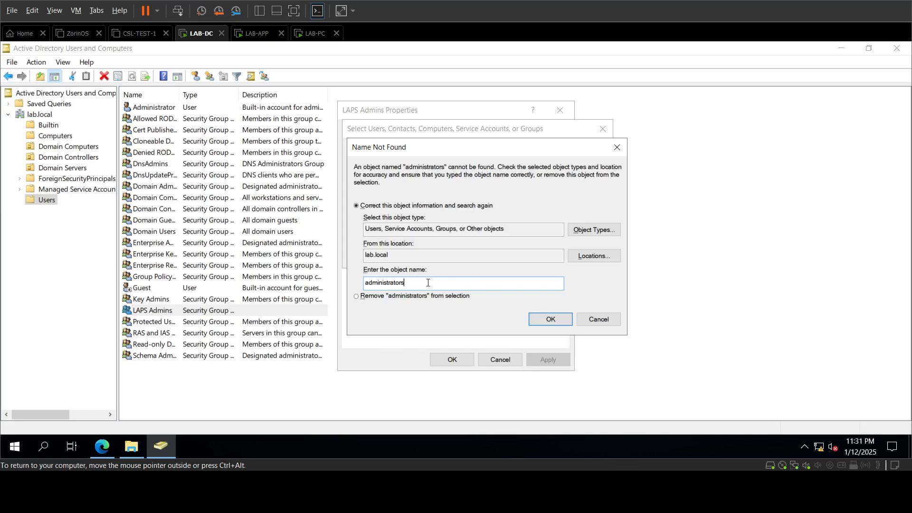
pyautogui.press('Escape')
pyautogui.press('Escape')
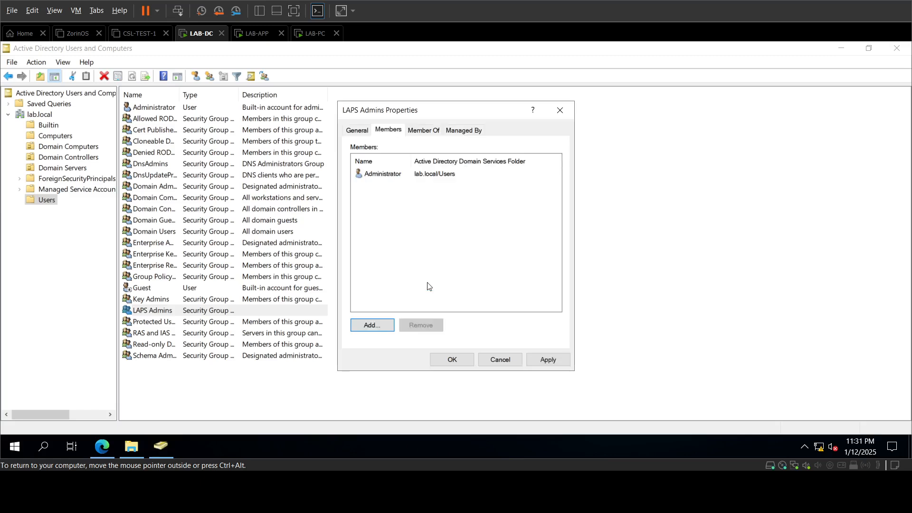
pyautogui.click(453, 361)
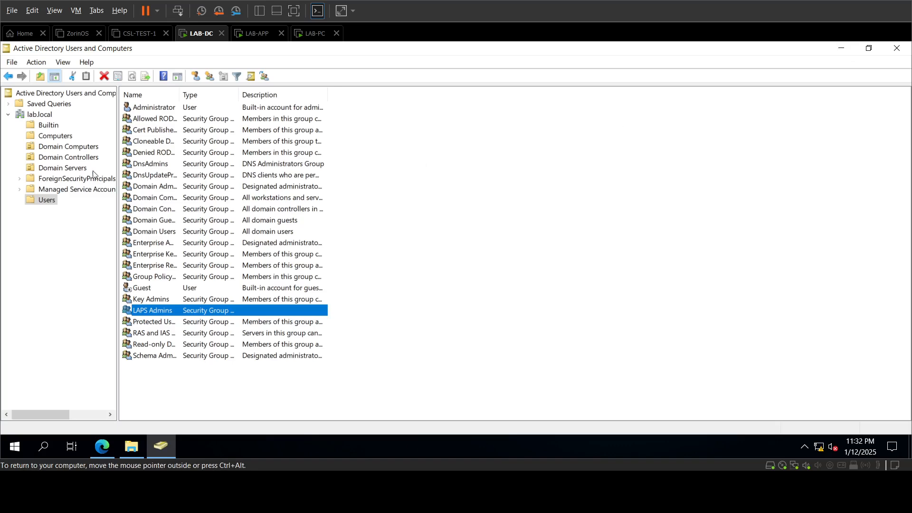
# Step: Launch the LAPS.x64 installer from the Downloads folder
pyautogui.click(843, 49)
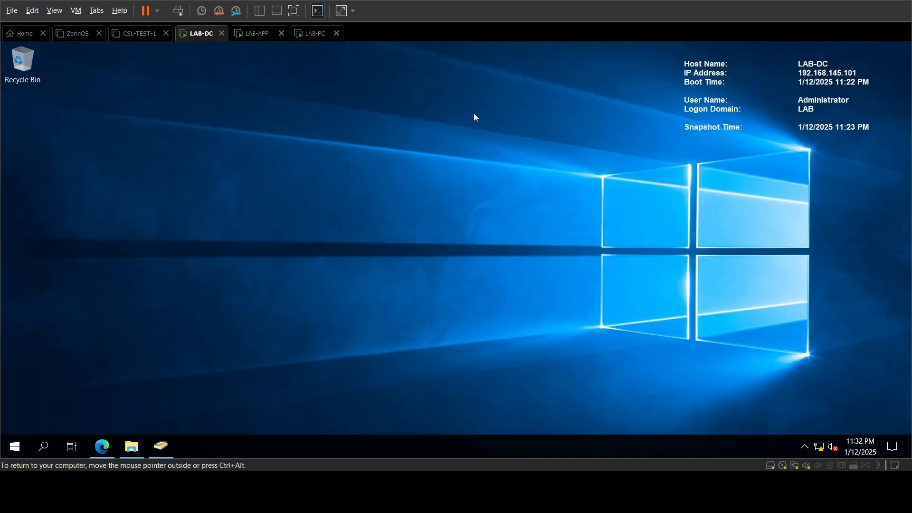
pyautogui.click(135, 451)
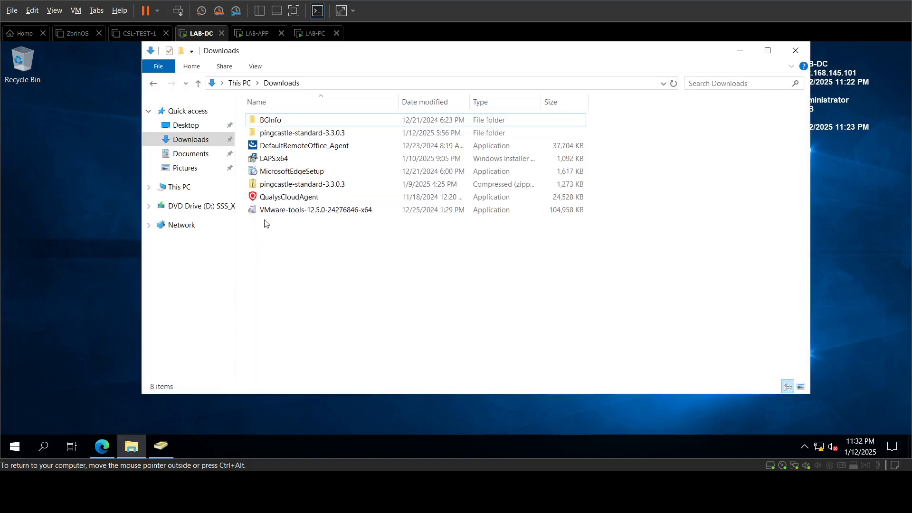
pyautogui.click(277, 160)
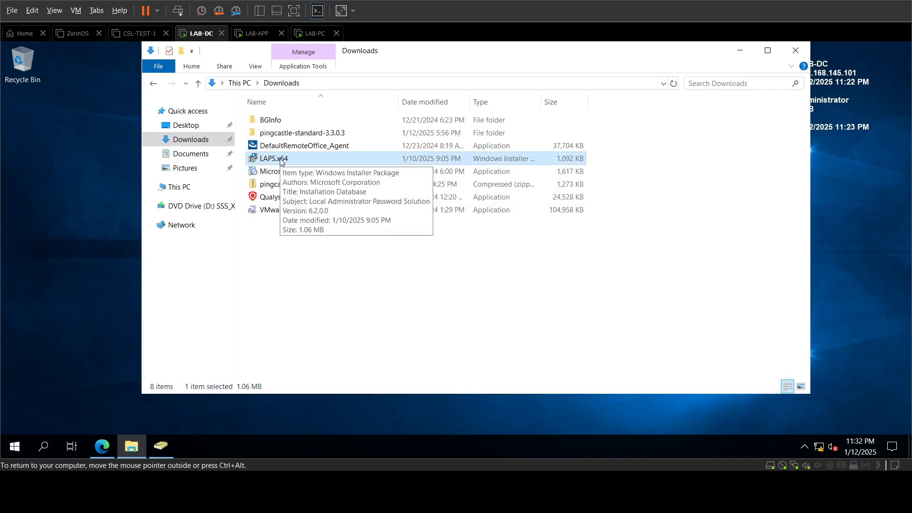
pyautogui.doubleClick(280, 160)
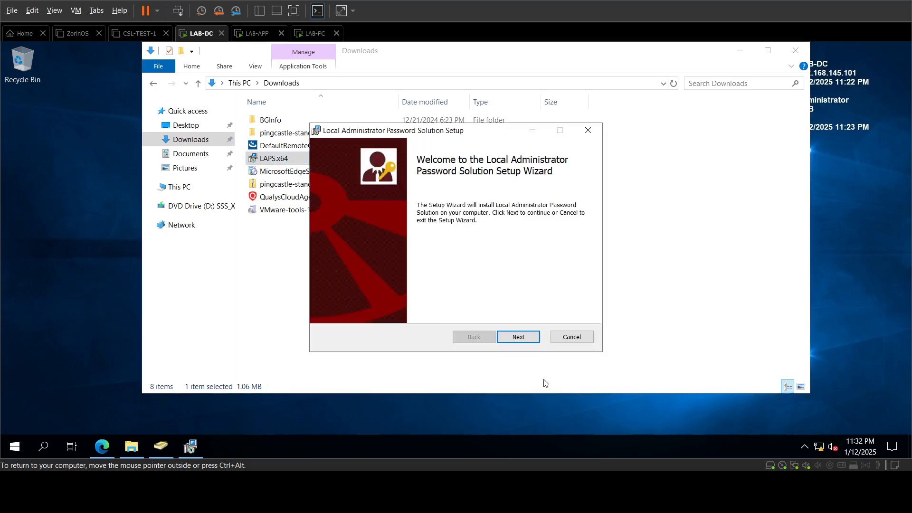
# Step: Accept the licence, set Management Tools to install entirely, then install and finish setup
pyautogui.click(518, 337)
pyautogui.click(446, 310)
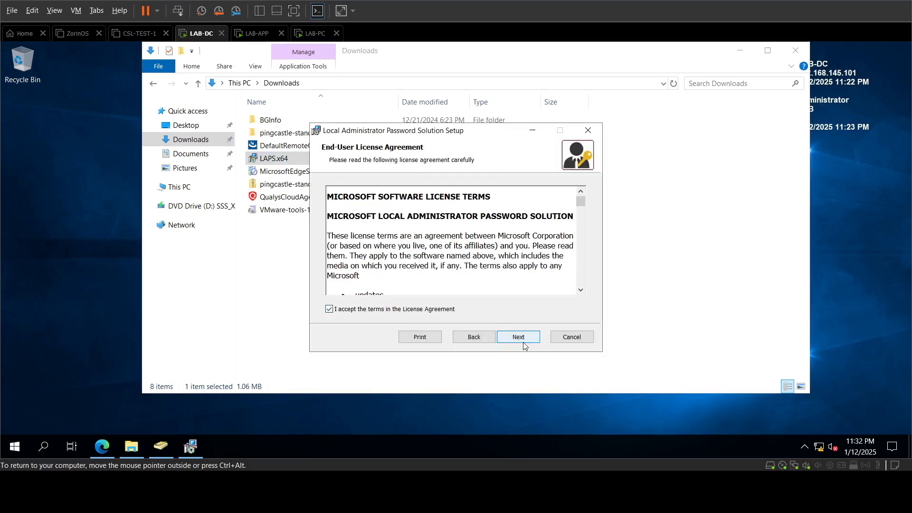
pyautogui.click(518, 336)
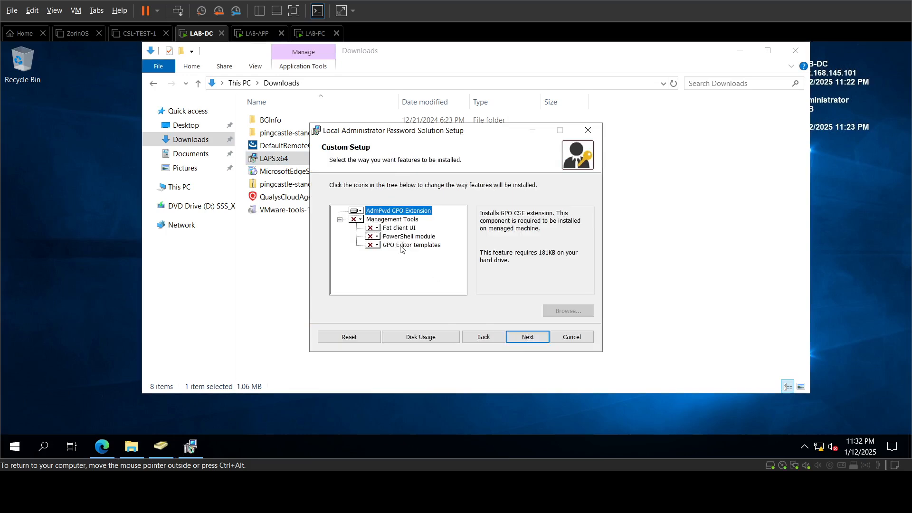
pyautogui.click(359, 220)
pyautogui.click(359, 221)
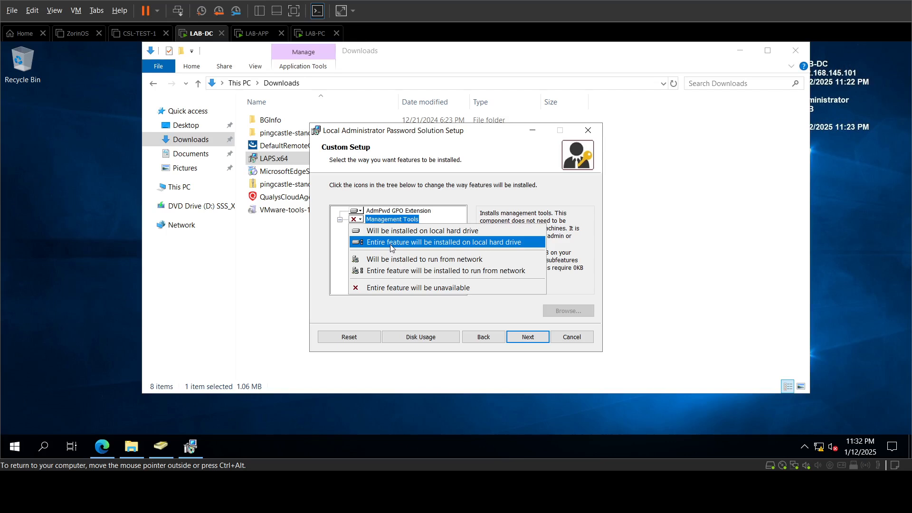
pyautogui.click(391, 242)
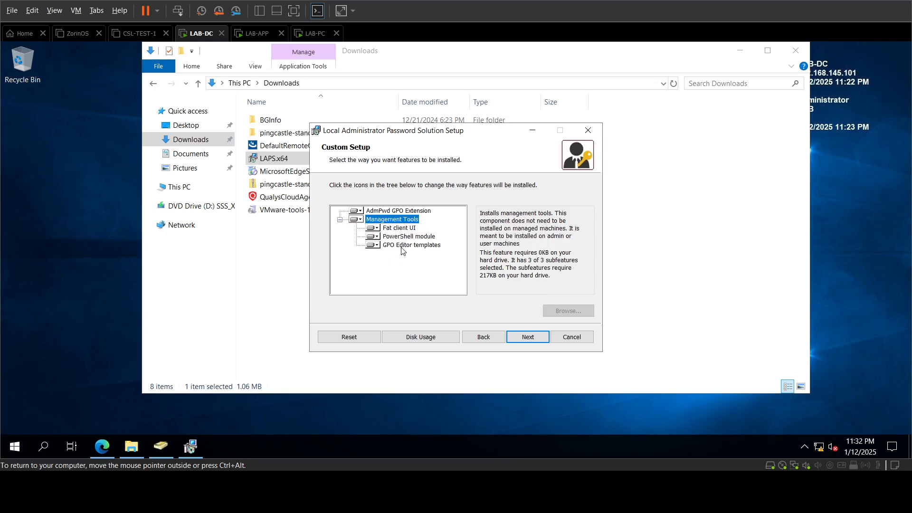
pyautogui.click(528, 337)
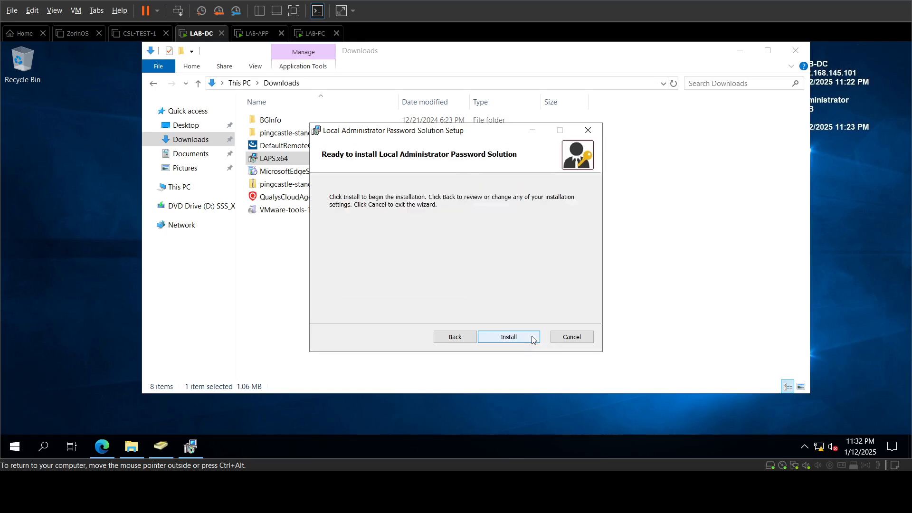
pyautogui.click(528, 337)
pyautogui.click(518, 337)
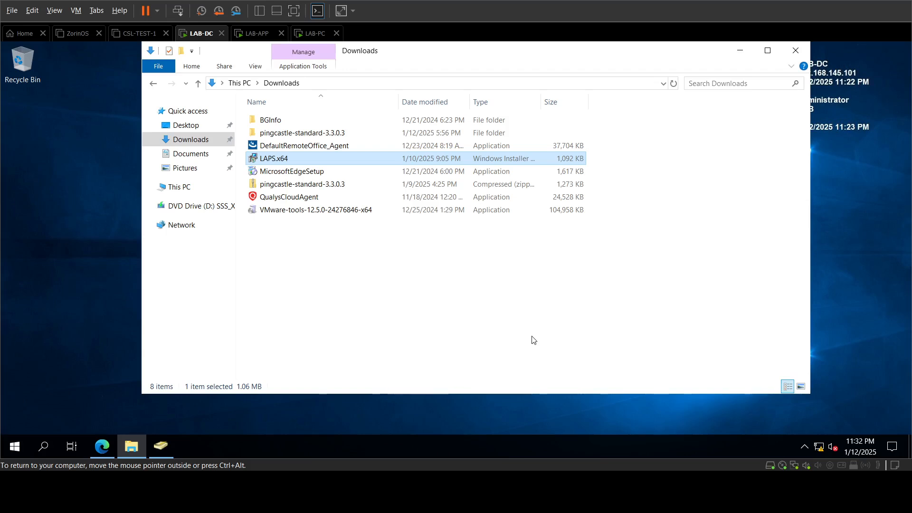
# Step: Open Command Prompt as administrator from a 'cmd' Start search, then close it again
pyautogui.click(13, 450)
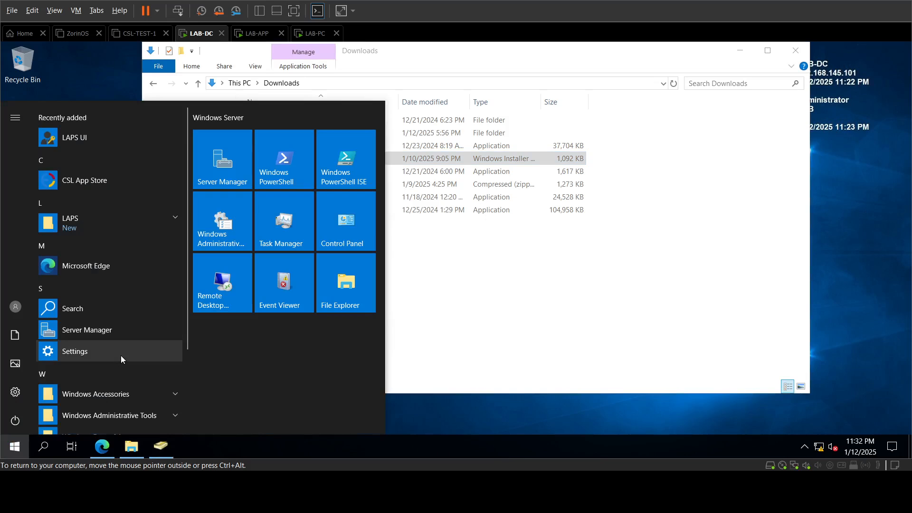
pyautogui.write('cmd')
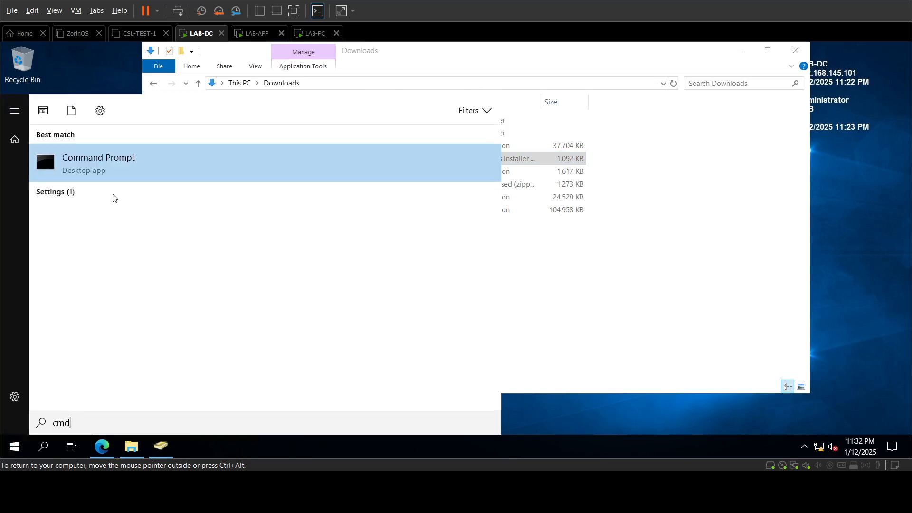
pyautogui.rightClick(116, 166)
pyautogui.click(163, 176)
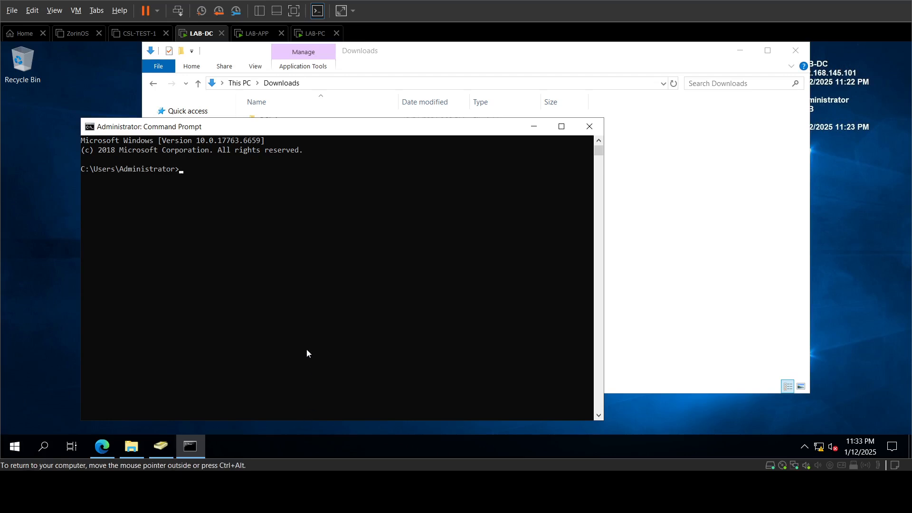
pyautogui.rightClick(254, 268)
pyautogui.press('Escape')
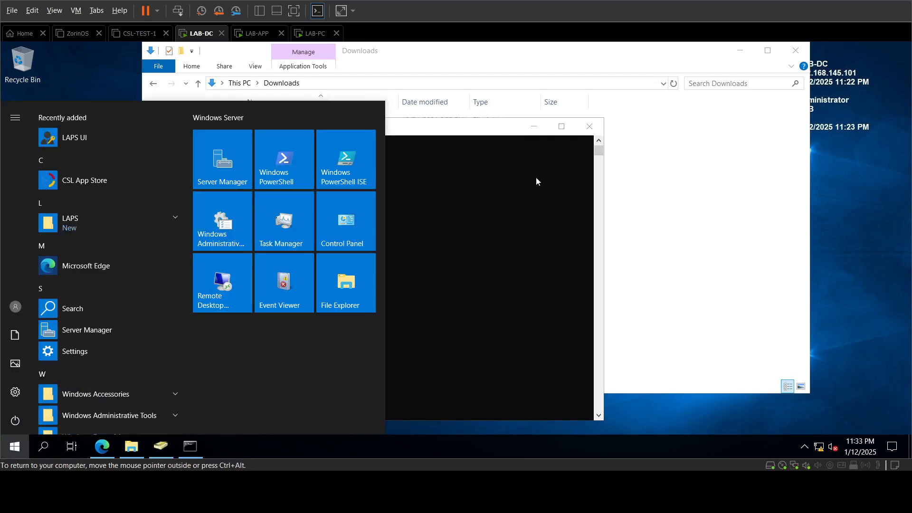
pyautogui.click(589, 126)
# Step: Search 'po' in Start, try running Windows PowerShell as a different user, and cancel the credential prompt
pyautogui.press('super')
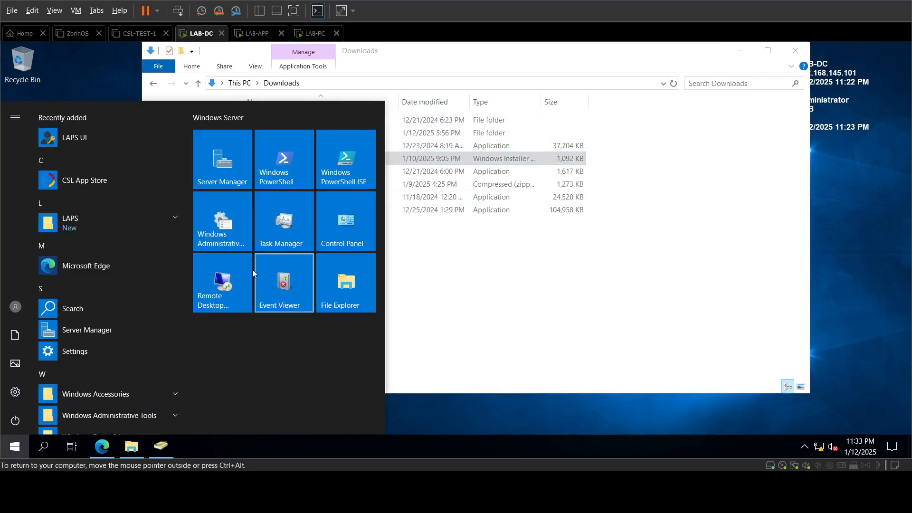
pyautogui.write('p')
pyautogui.press('BackSpace')
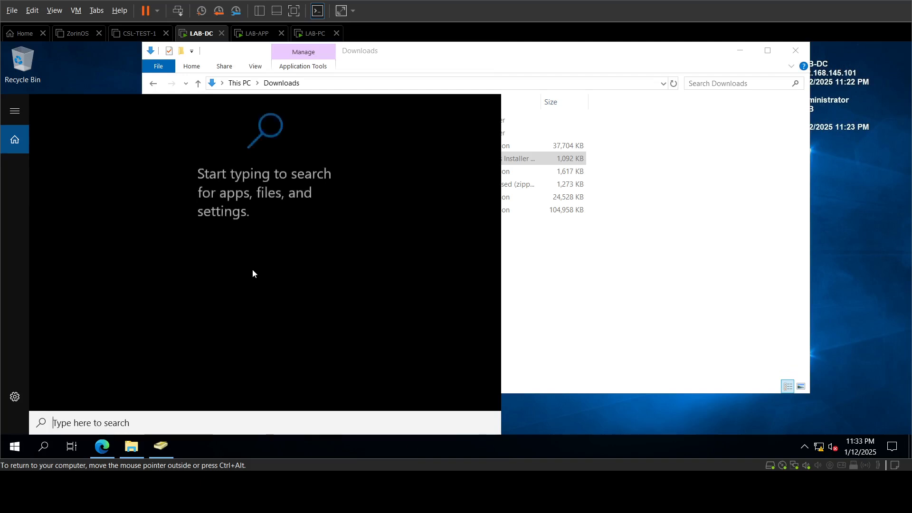
pyautogui.write('po')
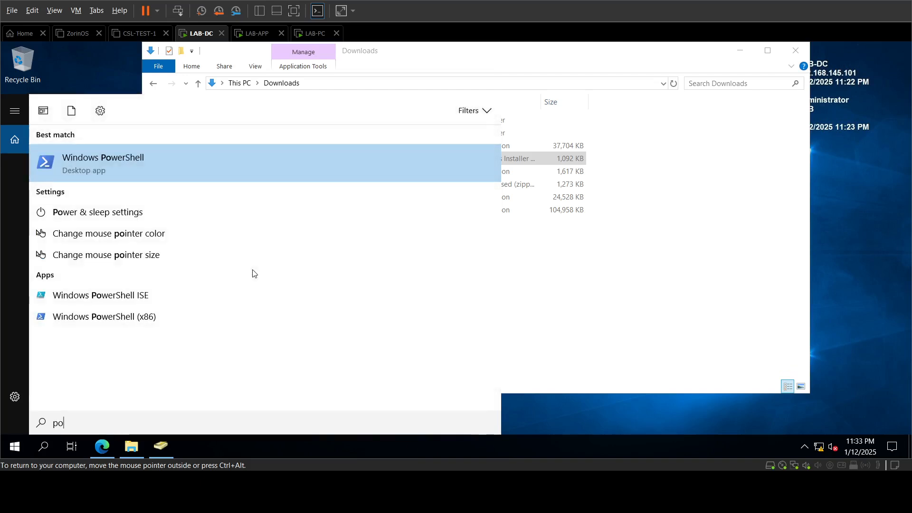
pyautogui.rightClick(155, 169)
pyautogui.click(220, 196)
pyautogui.click(222, 194)
pyautogui.click(533, 258)
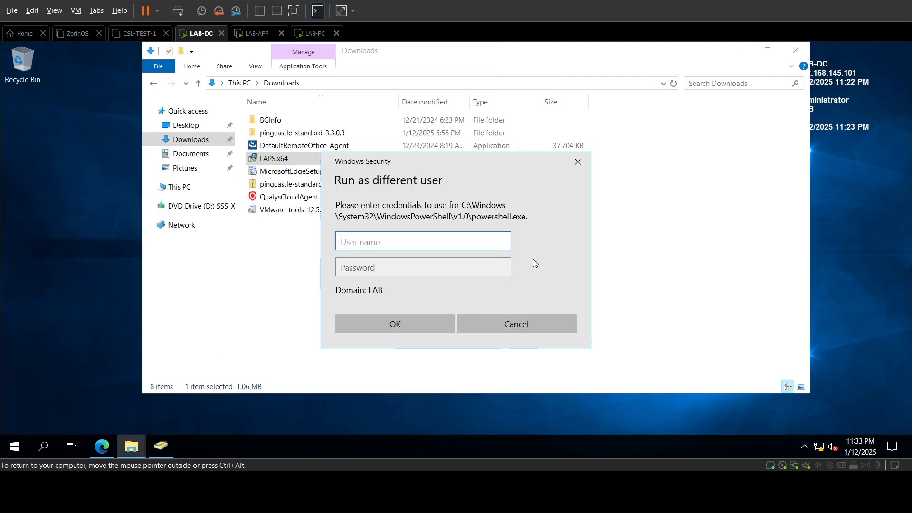
pyautogui.click(523, 324)
# Step: Search 'power' in Start and run Windows PowerShell as administrator
pyautogui.click(21, 447)
pyautogui.write('ad')
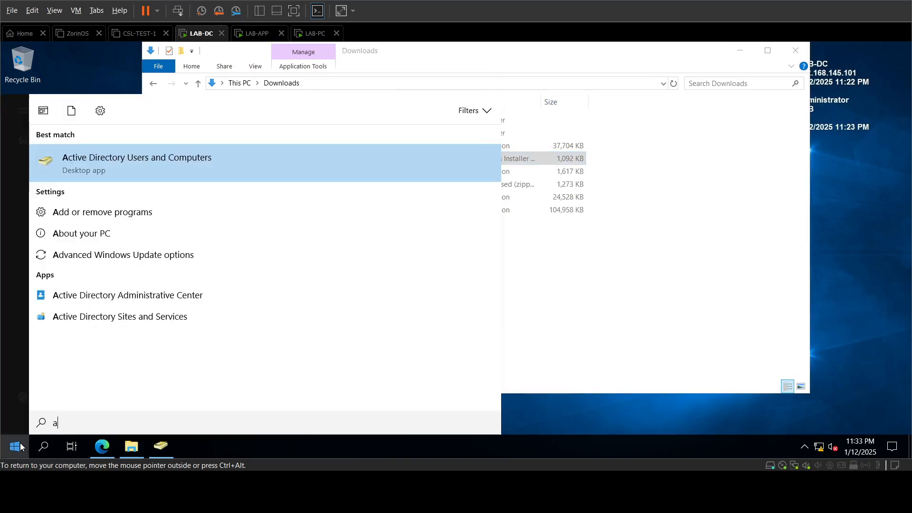
pyautogui.press('BackSpace')
pyautogui.press('BackSpace')
pyautogui.write('[')
pyautogui.press('BackSpace')
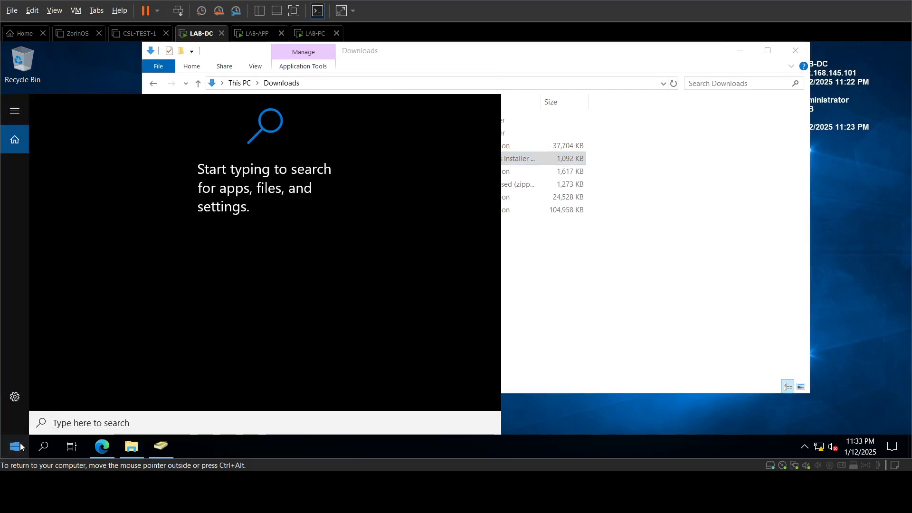
pyautogui.write('power')
pyautogui.rightClick(126, 209)
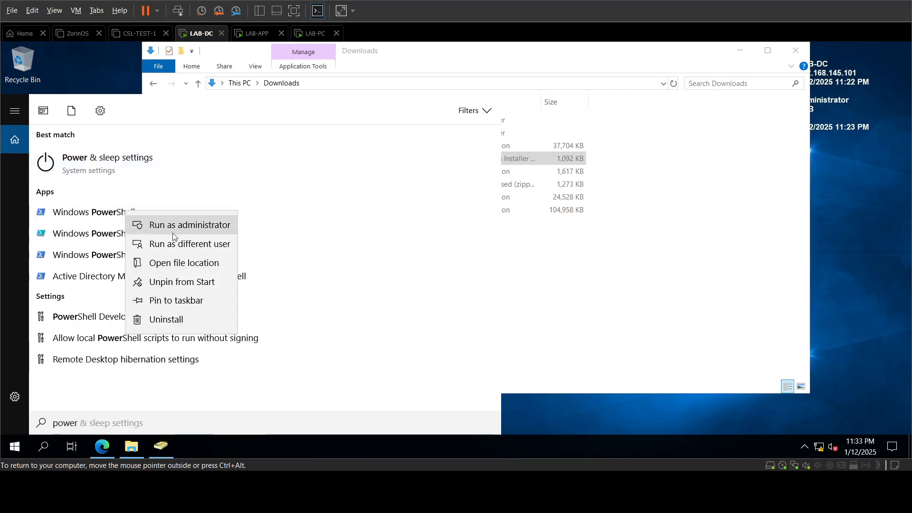
pyautogui.click(173, 225)
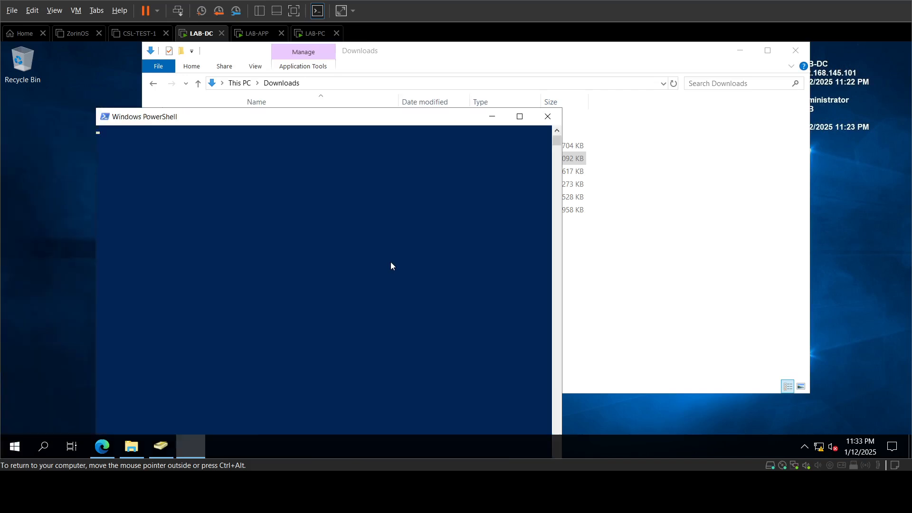
# Step: Run Import-Module AdmPwd.PS, then Update-AdmPwdADSchema until all three schema operations report Success
pyautogui.rightClick(267, 222)
pyautogui.press('Return')
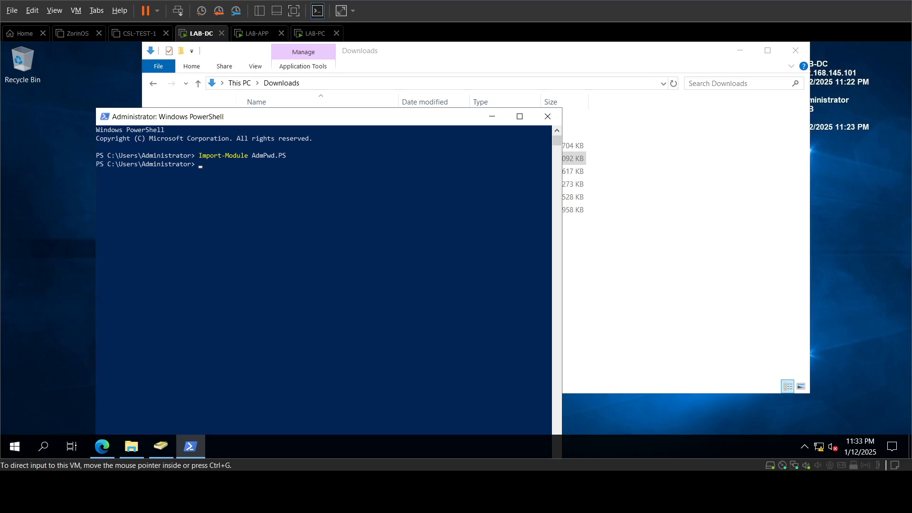
pyautogui.write('Update-AdmPwdADSchema')
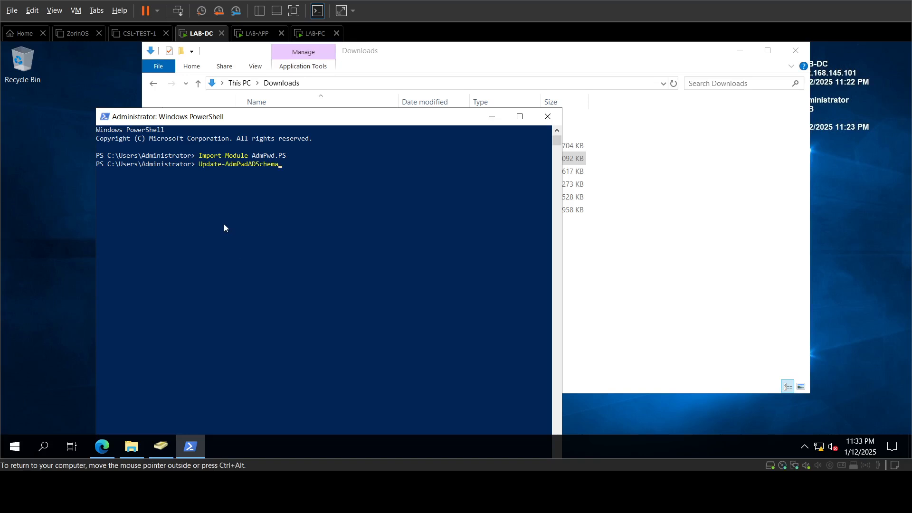
pyautogui.press('Return')
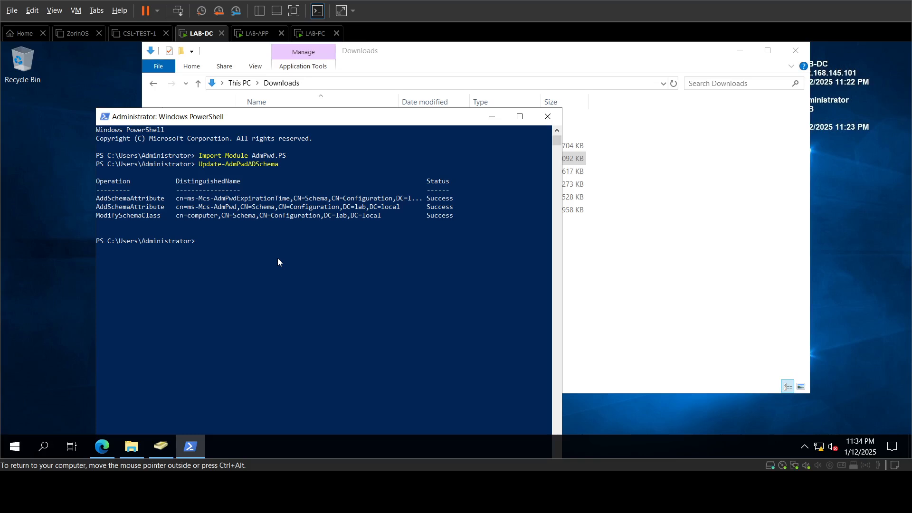
# Step: Run Set-AdmPwdComputerSelfPermission for the Domain Computers and Domain Servers OUs
pyautogui.rightClick(222, 259)
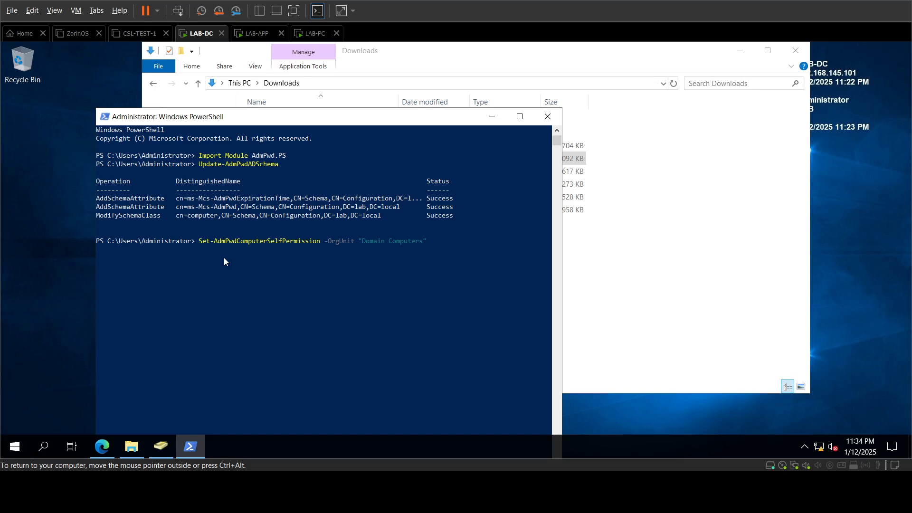
pyautogui.press('Return')
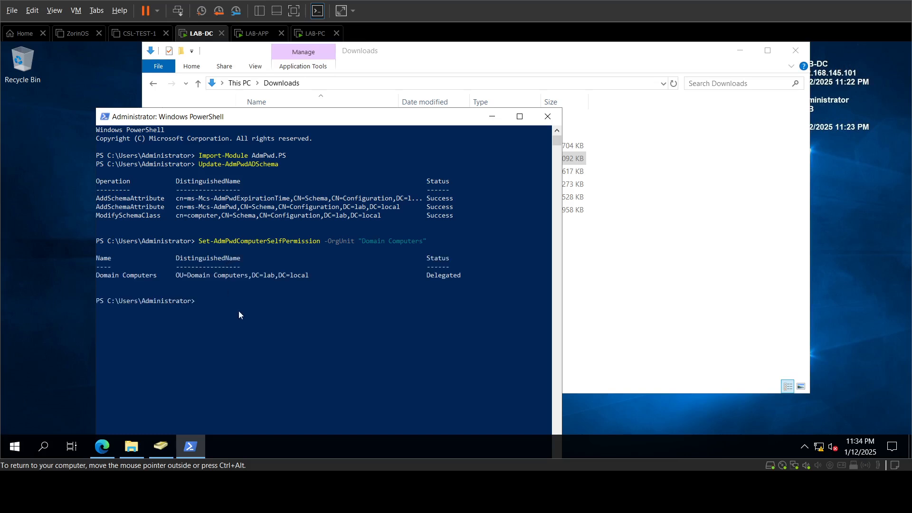
pyautogui.hotkey('ctrl', 'alt')
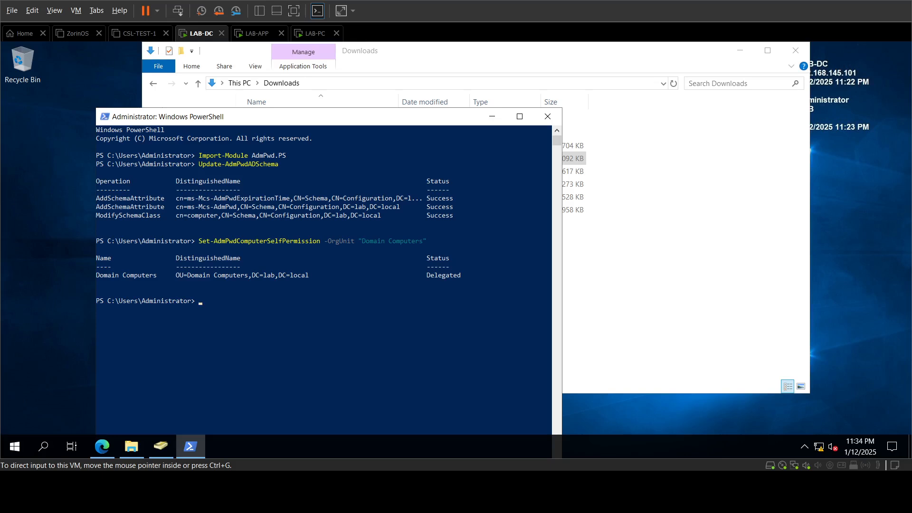
pyautogui.rightClick(254, 360)
pyautogui.press('Return')
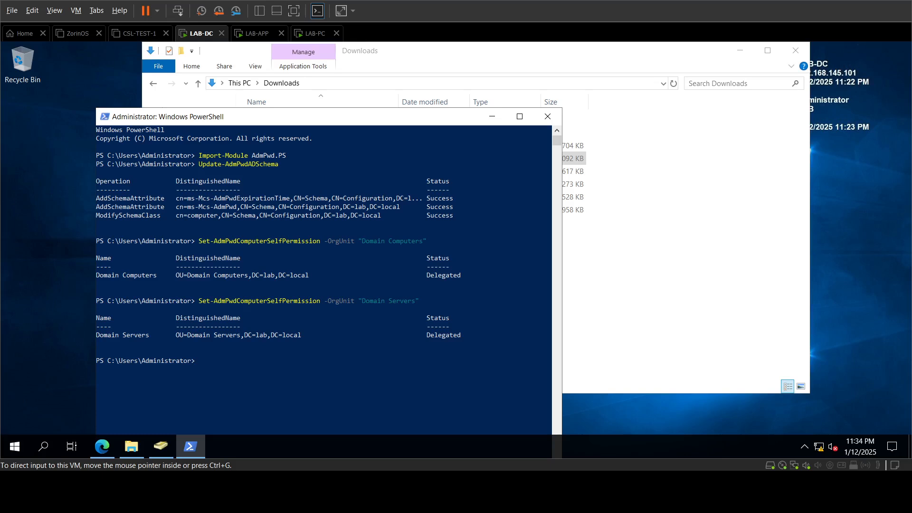
# Step: Run Set-AdmPwdReadPasswordPermission granting LAPS Admins read access on Domain Computers and Domain Servers
pyautogui.rightClick(268, 384)
pyautogui.press('Return')
pyautogui.write('Set')
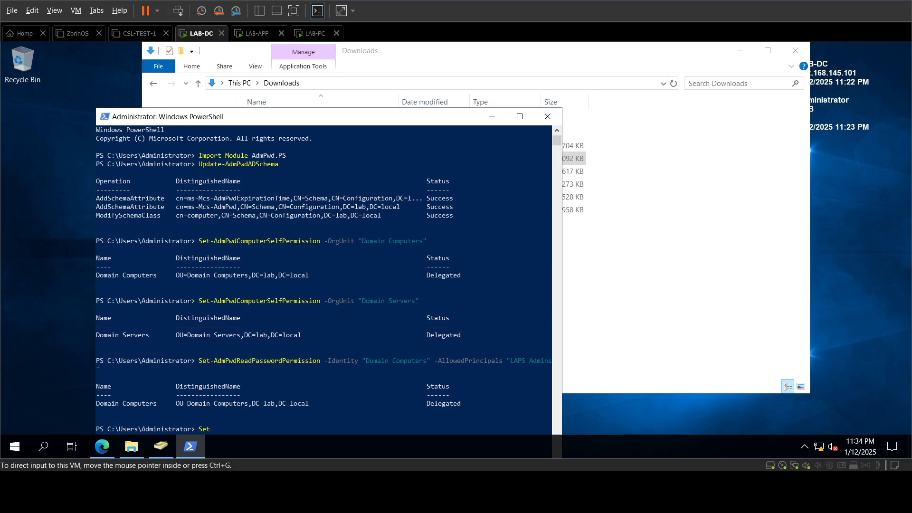
pyautogui.press('BackSpace')
pyautogui.press('BackSpace')
pyautogui.press('BackSpace')
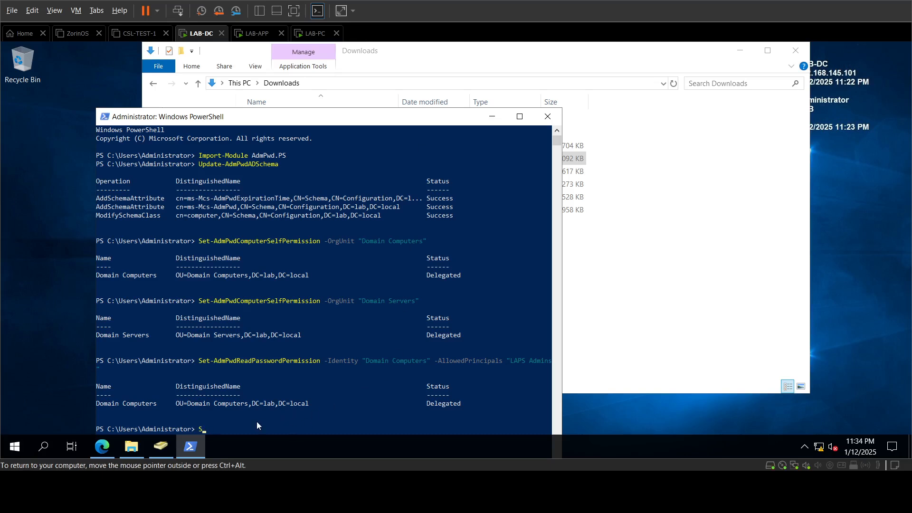
pyautogui.hotkey('ctrl', 'v')
pyautogui.press('Return')
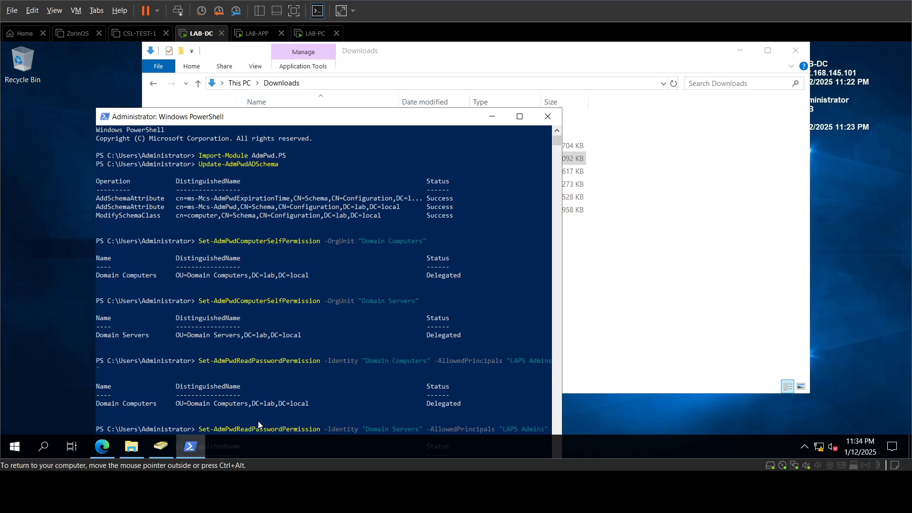
pyautogui.moveTo(343, 125); pyautogui.dragTo(339, 77)
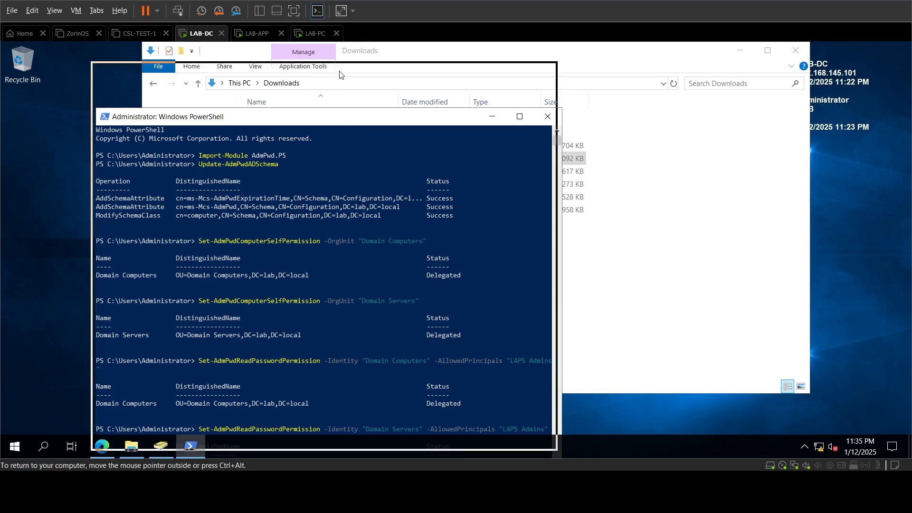
pyautogui.scroll(-5, 409, 306)
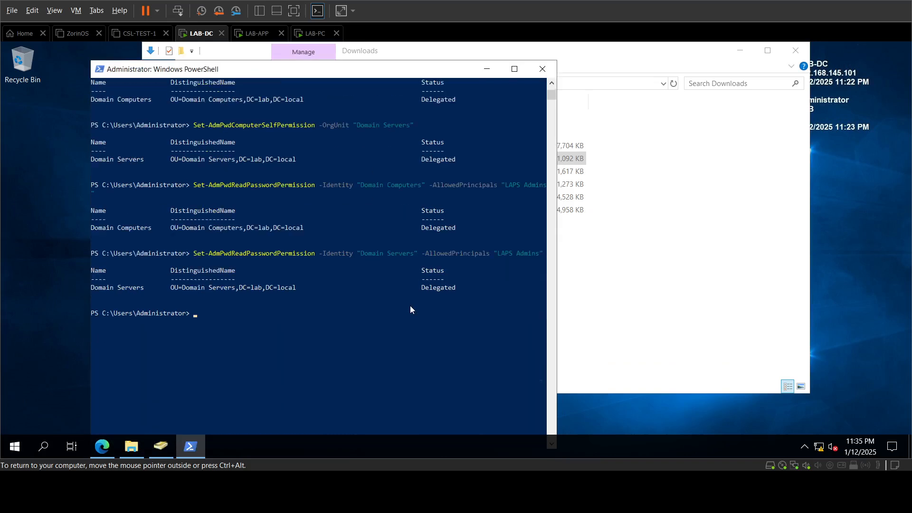
# Step: Close PowerShell and Downloads, then open Group Policy Management from Windows Administrative Tools
pyautogui.click(542, 69)
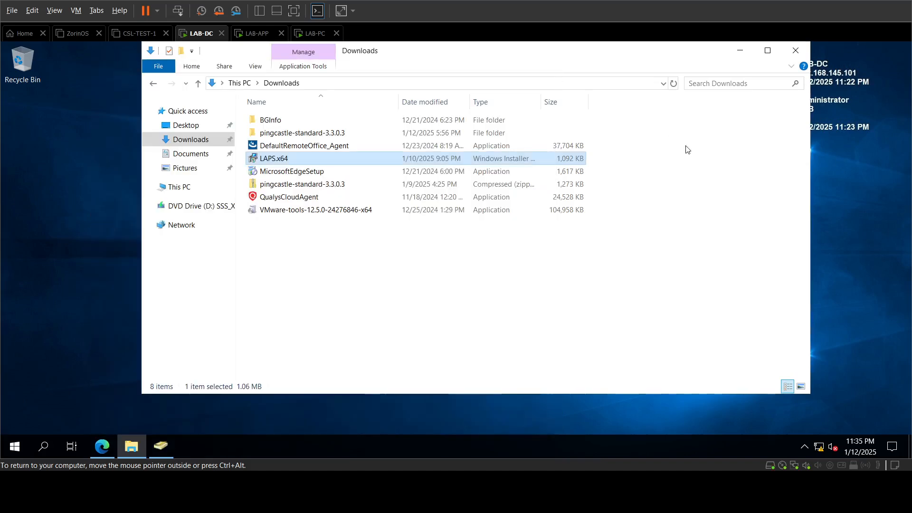
pyautogui.click(796, 51)
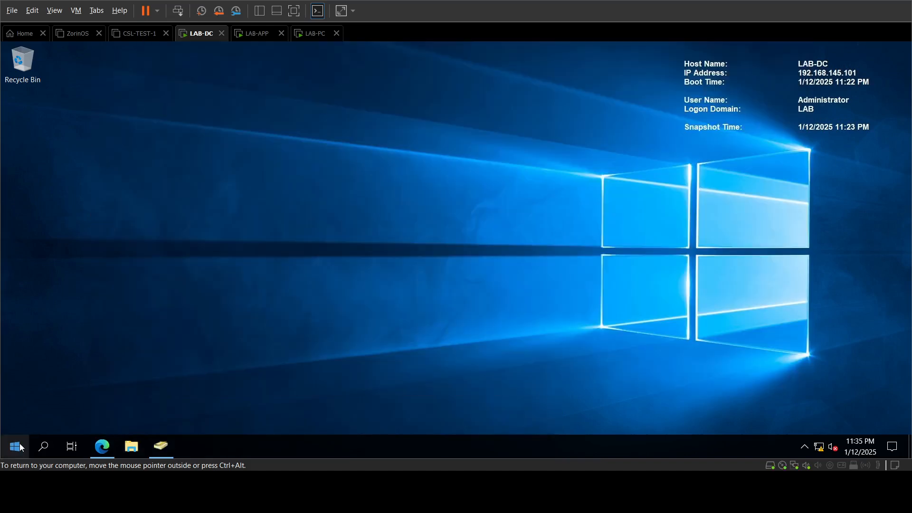
pyautogui.click(165, 444)
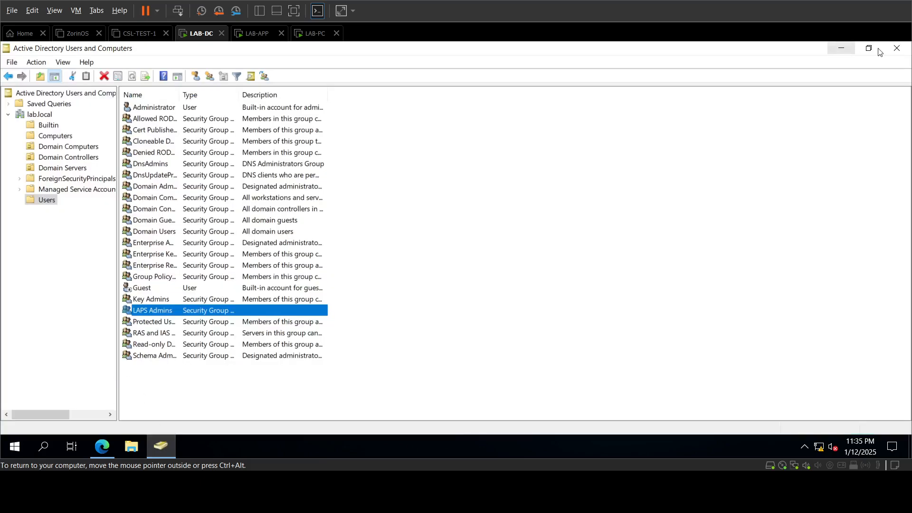
pyautogui.click(14, 445)
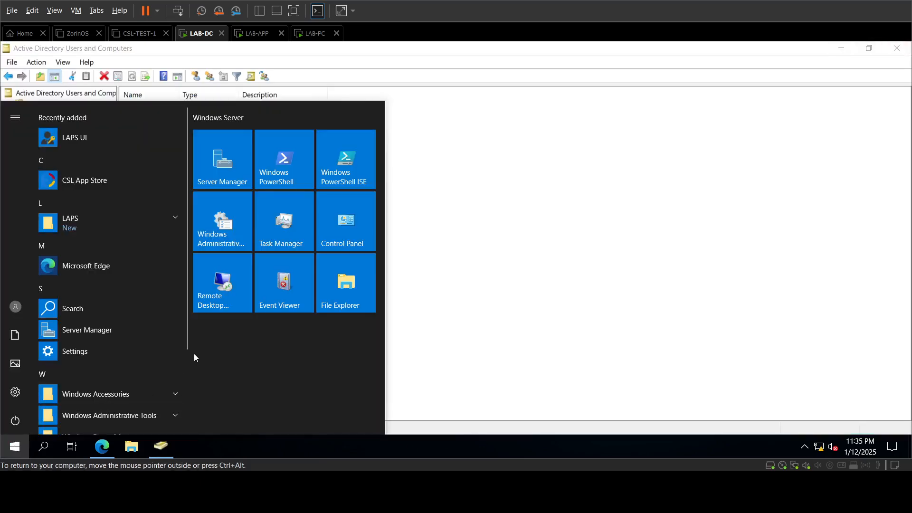
pyautogui.click(248, 243)
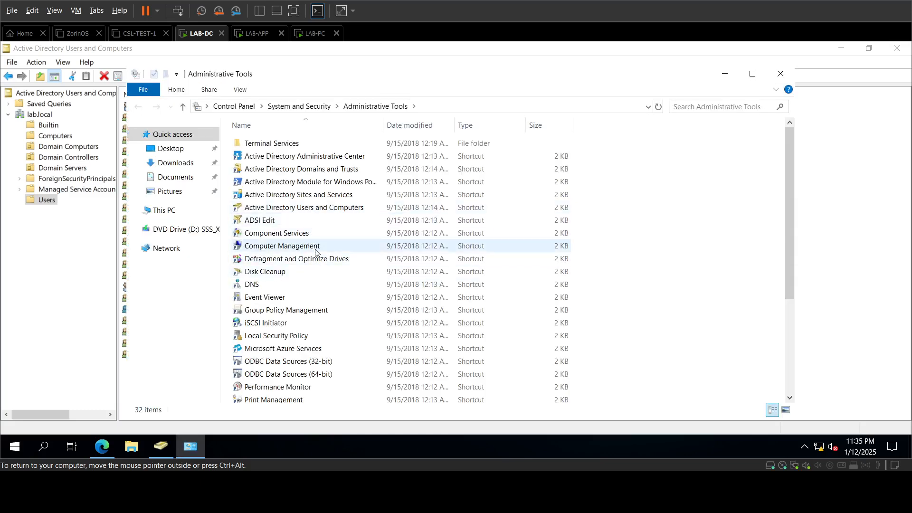
pyautogui.doubleClick(308, 310)
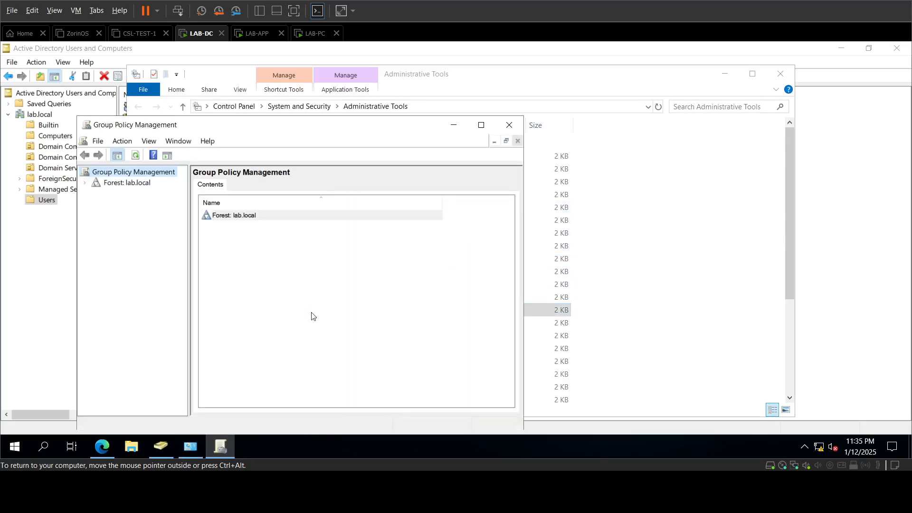
# Step: Maximize the console, expand Forest > Domains > lab.local, and select the Domain Computers OU
pyautogui.doubleClick(313, 123)
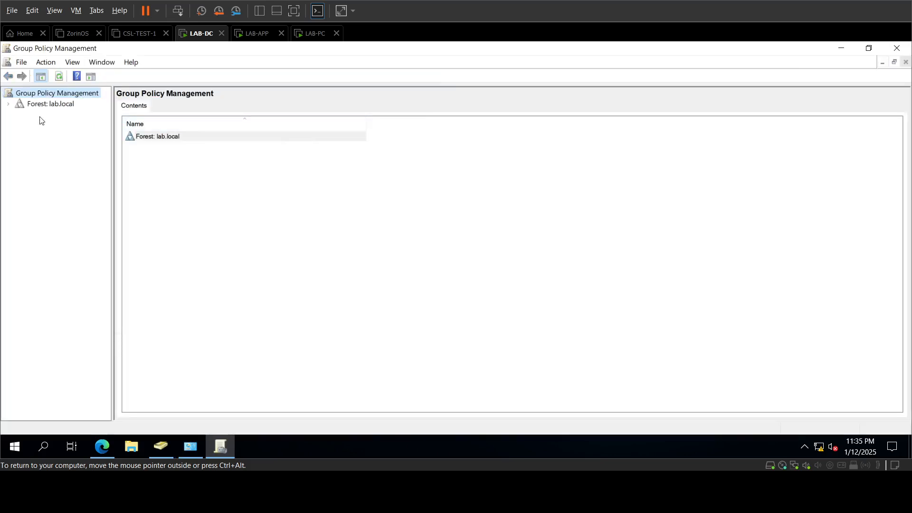
pyautogui.doubleClick(43, 105)
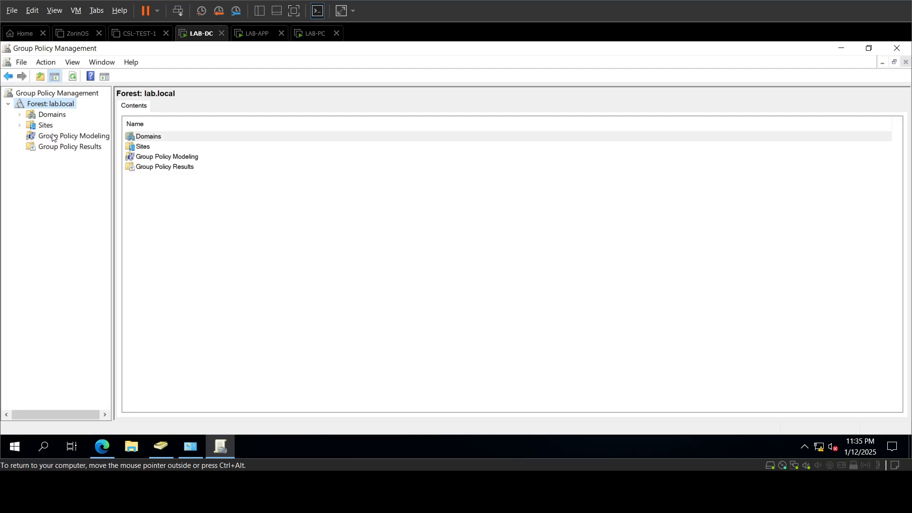
pyautogui.doubleClick(51, 114)
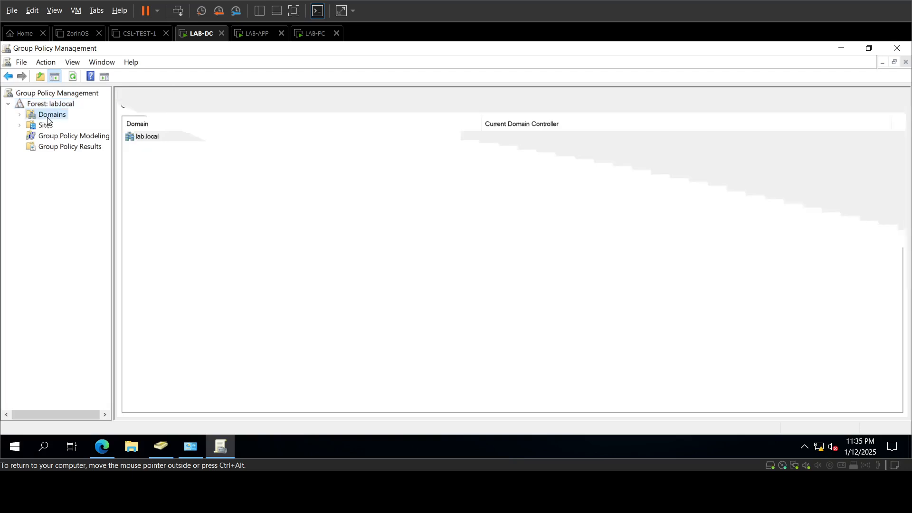
pyautogui.doubleClick(62, 125)
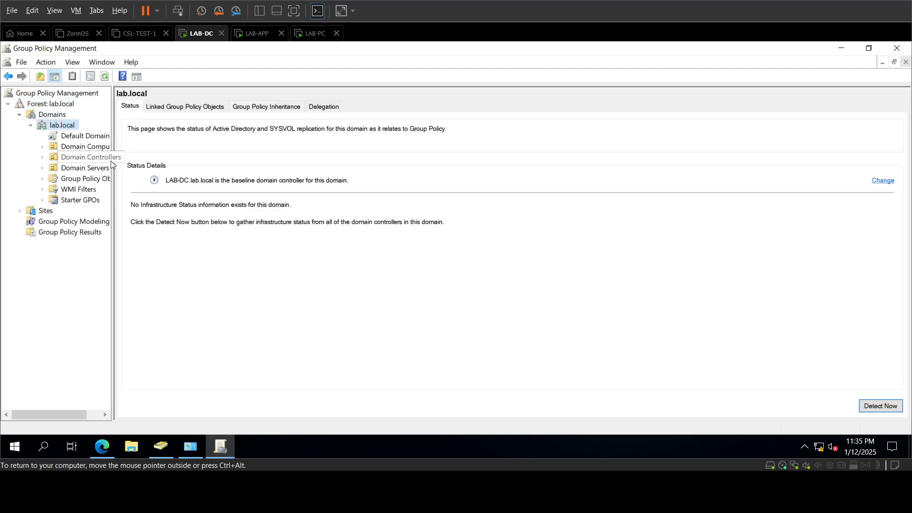
pyautogui.moveTo(113, 160); pyautogui.dragTo(242, 164)
pyautogui.click(112, 148)
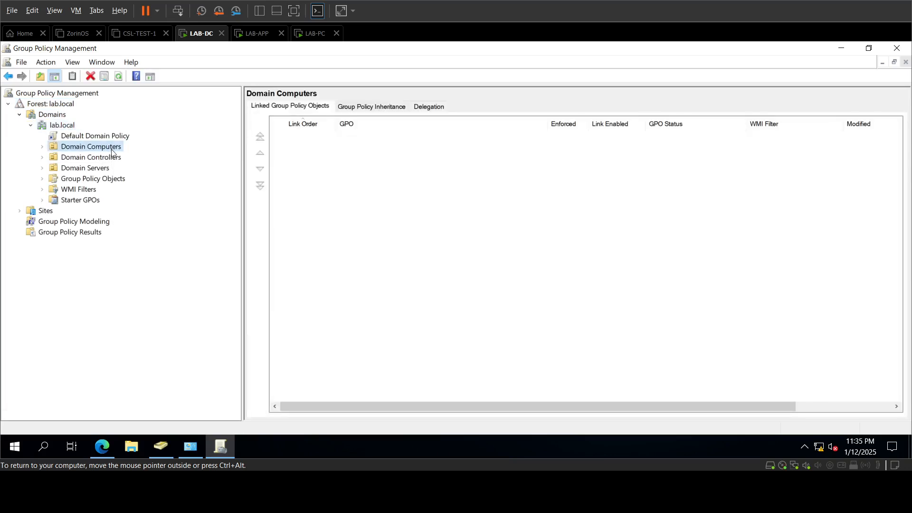
pyautogui.click(110, 170)
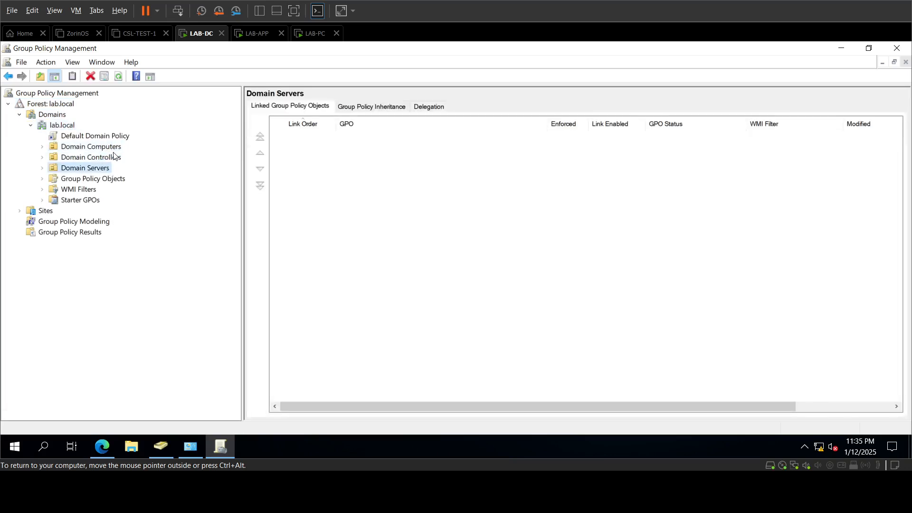
pyautogui.click(113, 149)
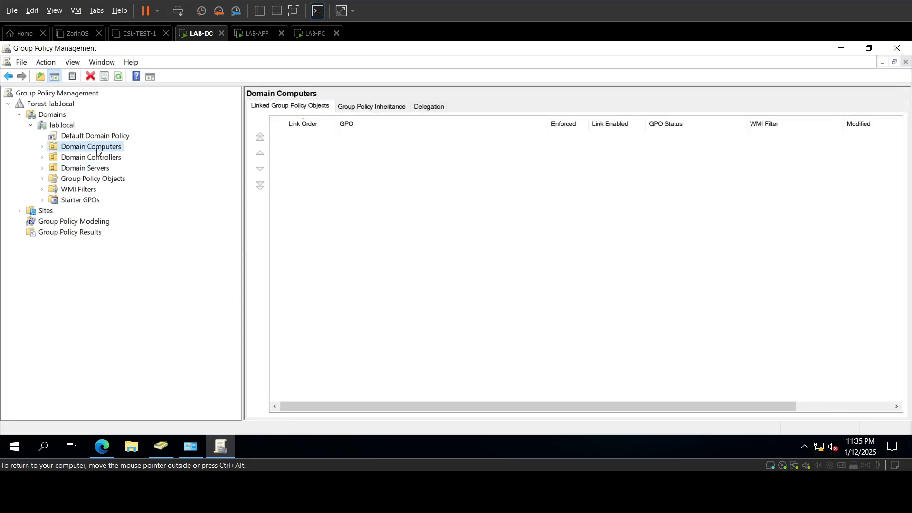
# Step: Create 'LAPS Policy and Client' GPO linked to Domain Computers and open it in the editor
pyautogui.rightClick(98, 149)
pyautogui.click(121, 156)
pyautogui.write('L')
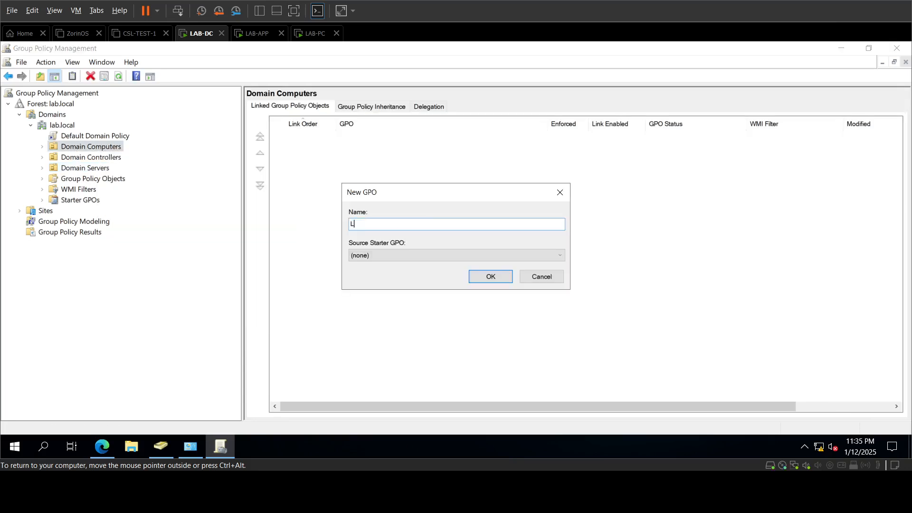
pyautogui.write('APS Policy and Client')
pyautogui.press('Return')
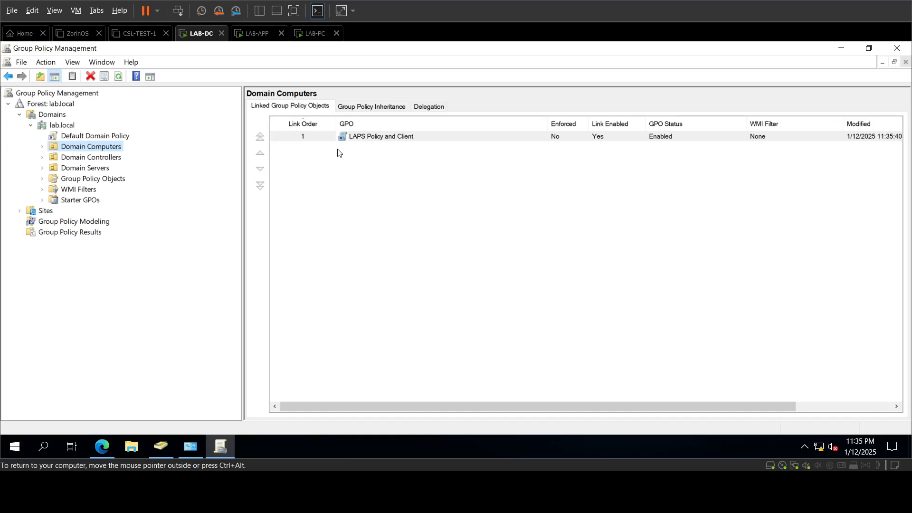
pyautogui.rightClick(382, 138)
pyautogui.click(409, 152)
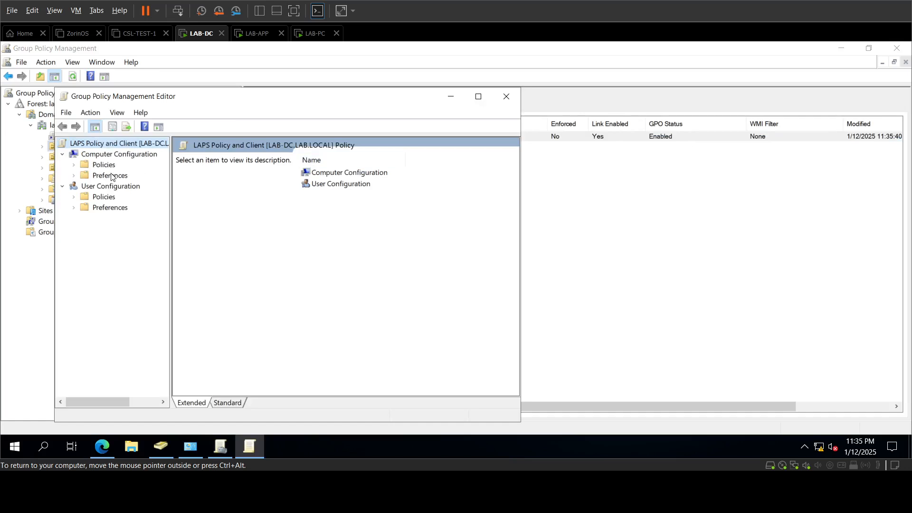
# Step: Expand Computer Configuration > Policies > Software Settings and select Software installation, maximizing the editor
pyautogui.doubleClick(105, 165)
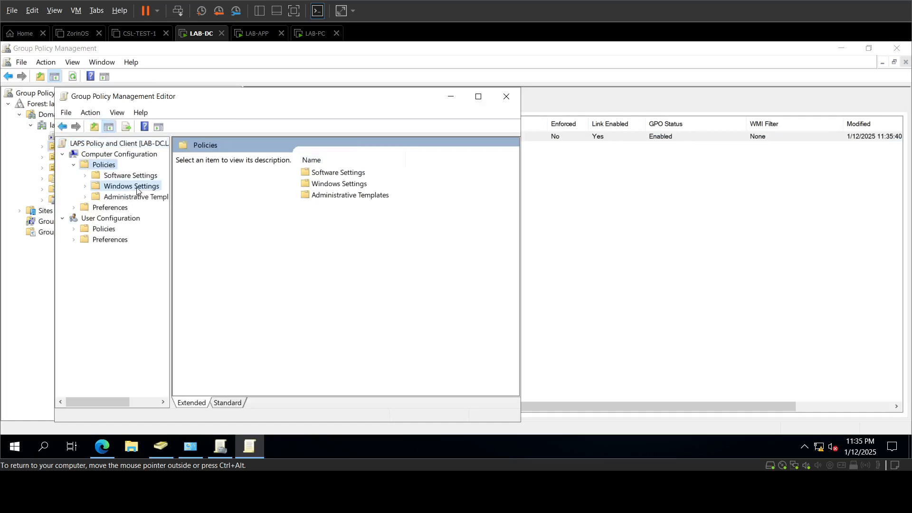
pyautogui.click(129, 197)
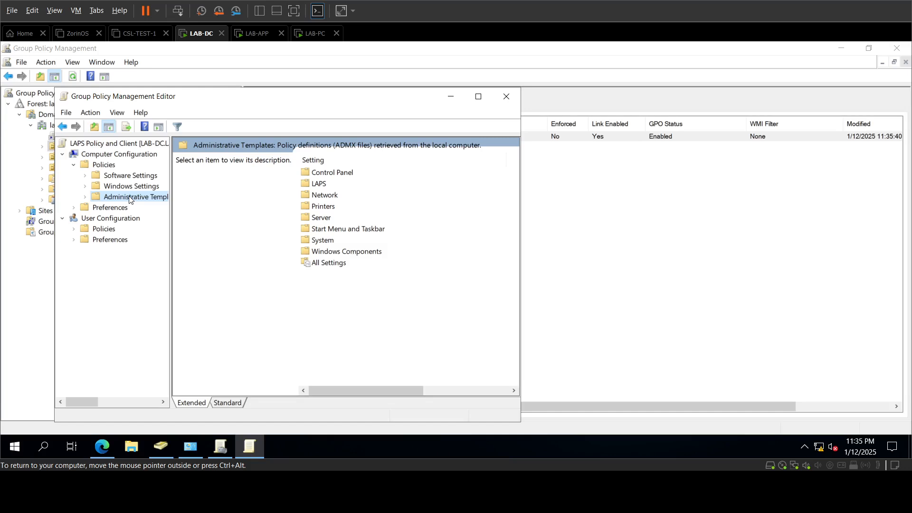
pyautogui.doubleClick(108, 209)
pyautogui.doubleClick(150, 178)
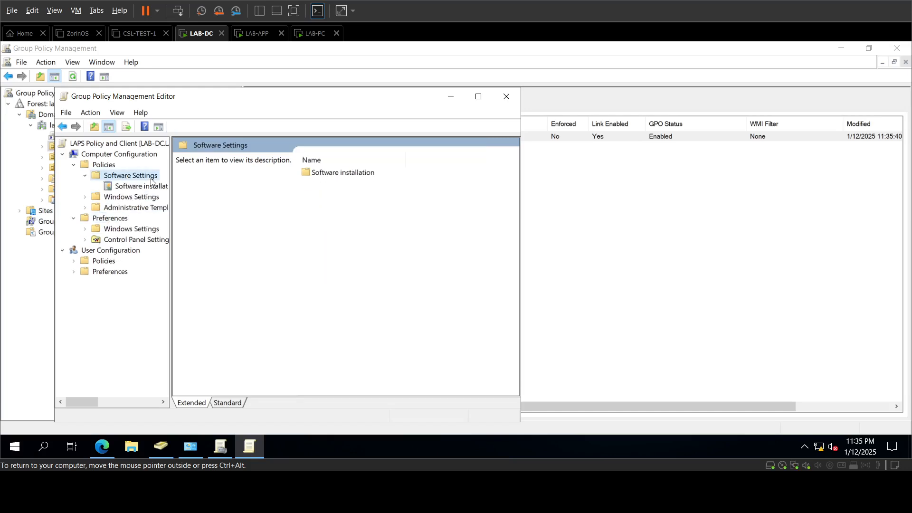
pyautogui.click(143, 186)
pyautogui.doubleClick(287, 96)
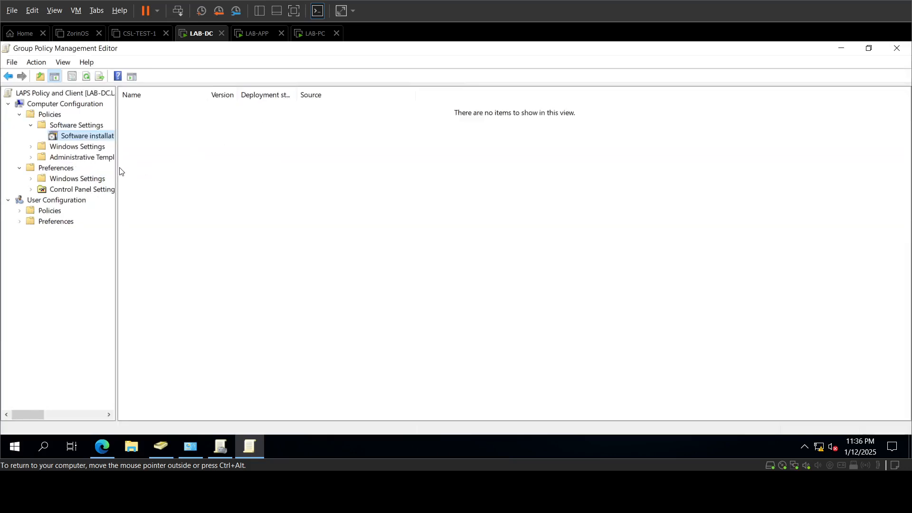
pyautogui.moveTo(120, 171); pyautogui.dragTo(184, 167)
# Step: Start a new software package, cancel the file dialog, and open File Explorer instead
pyautogui.rightClick(279, 145)
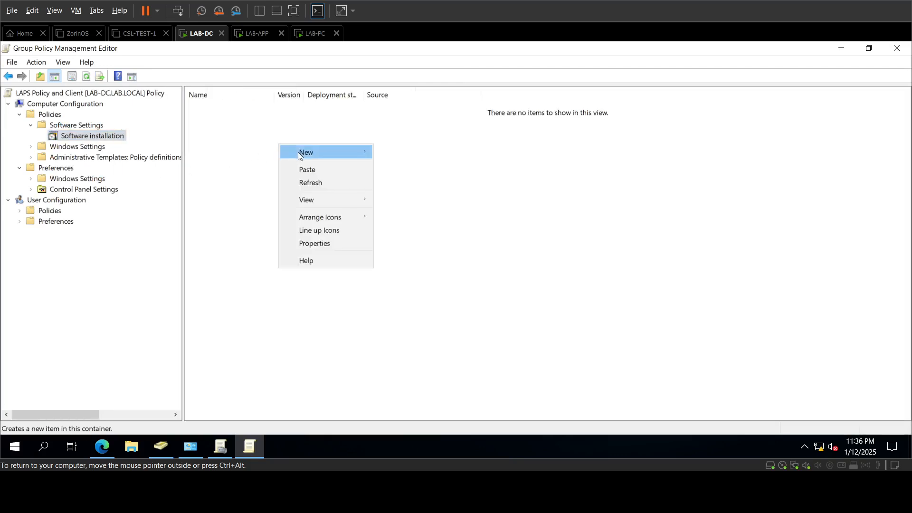
pyautogui.moveTo(297, 151)
pyautogui.click(405, 152)
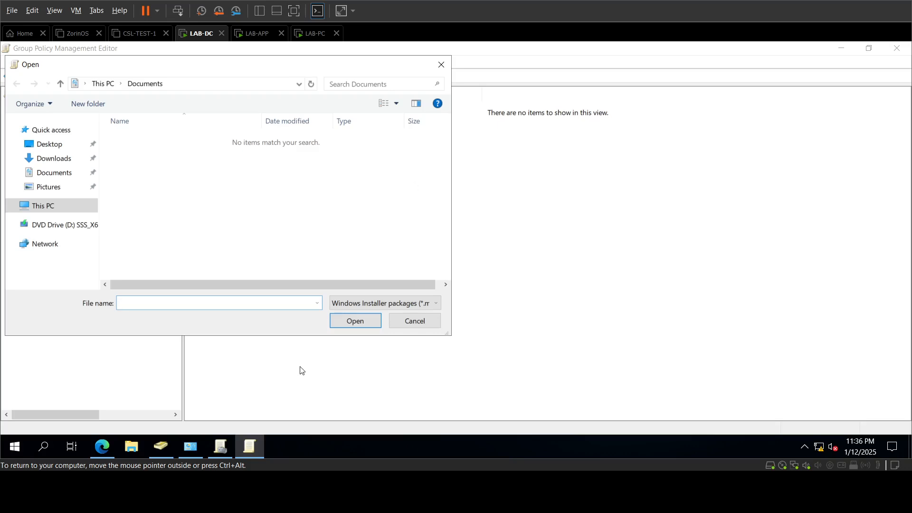
pyautogui.moveTo(161, 446)
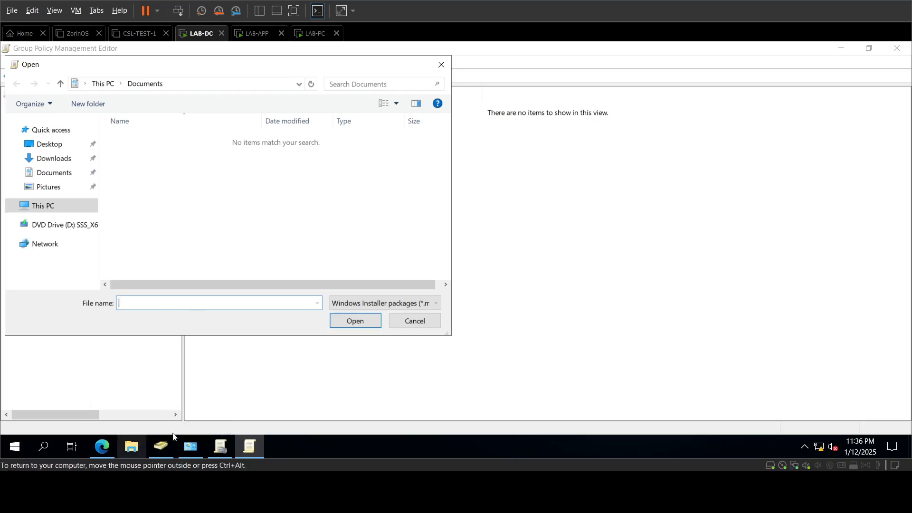
pyautogui.click(406, 323)
pyautogui.click(132, 446)
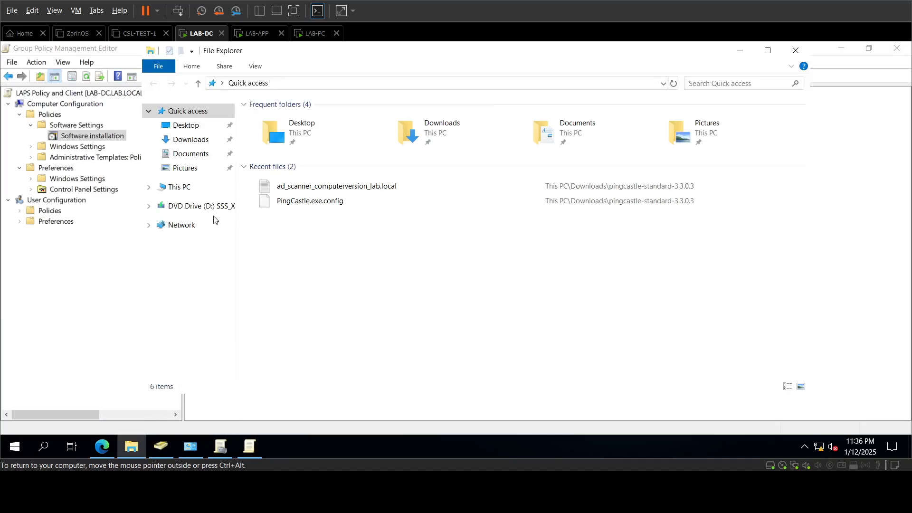
# Step: Copy the LAPS.x64 installer from the Downloads folder
pyautogui.click(191, 139)
pyautogui.click(284, 158)
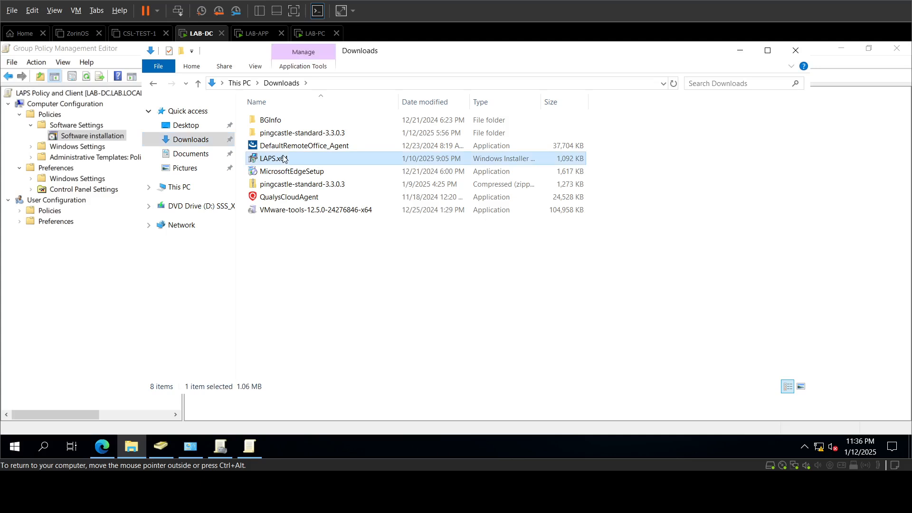
pyautogui.rightClick(283, 159)
pyautogui.click(332, 308)
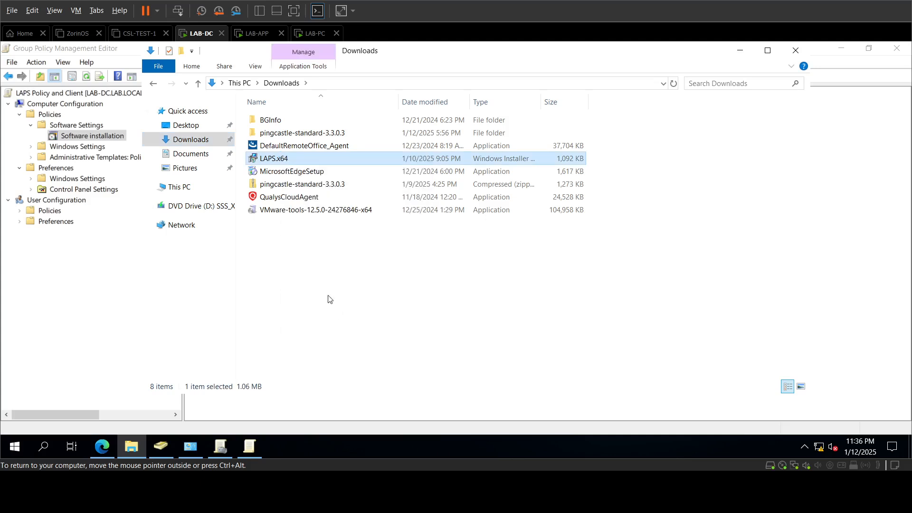
# Step: Create a new folder named LAPS inside C:\SOFTWARE
pyautogui.click(207, 191)
pyautogui.doubleClick(326, 249)
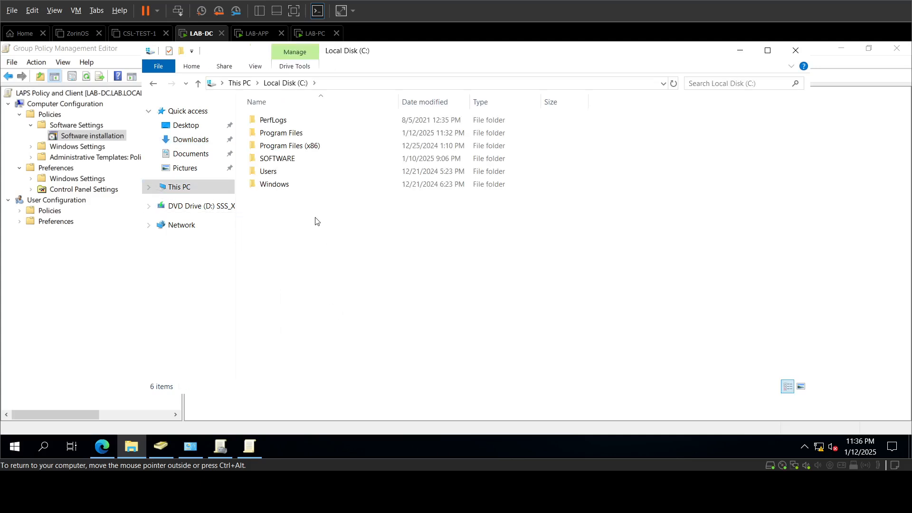
pyautogui.doubleClick(287, 159)
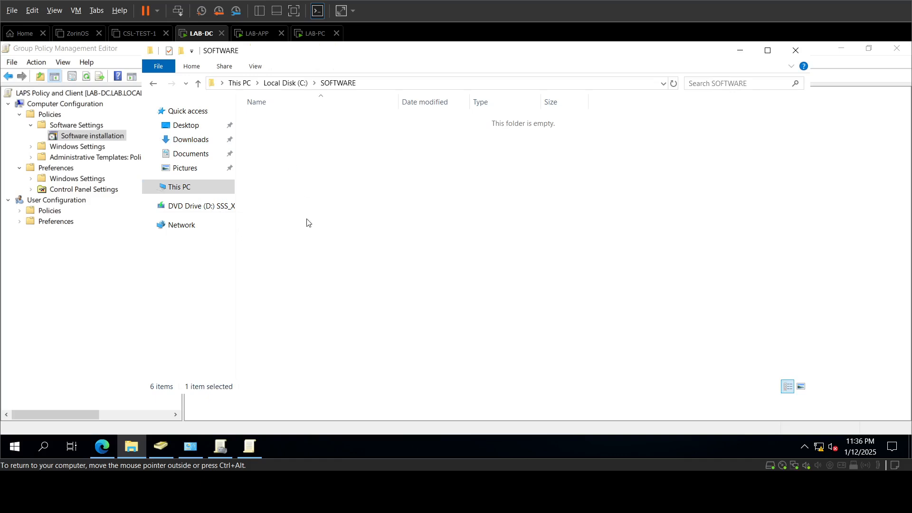
pyautogui.rightClick(333, 234)
pyautogui.moveTo(373, 369)
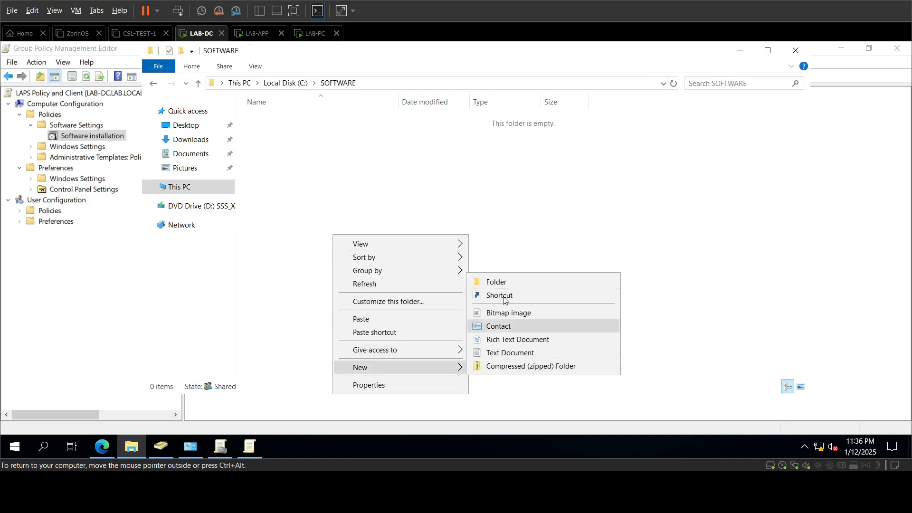
pyautogui.click(501, 280)
pyautogui.write('LAPS')
pyautogui.press('Return')
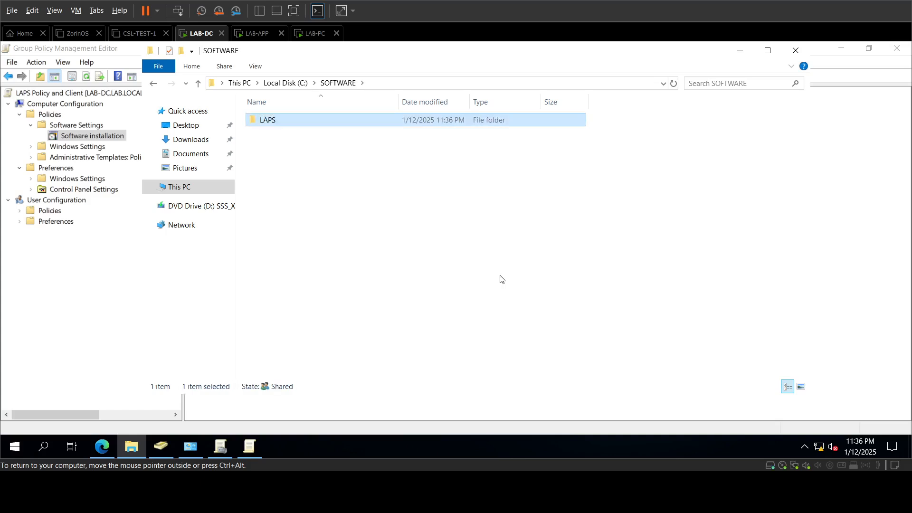
# Step: Paste LAPS.x64 into the new LAPS folder and close File Explorer
pyautogui.press('Return')
pyautogui.rightClick(395, 245)
pyautogui.click(418, 327)
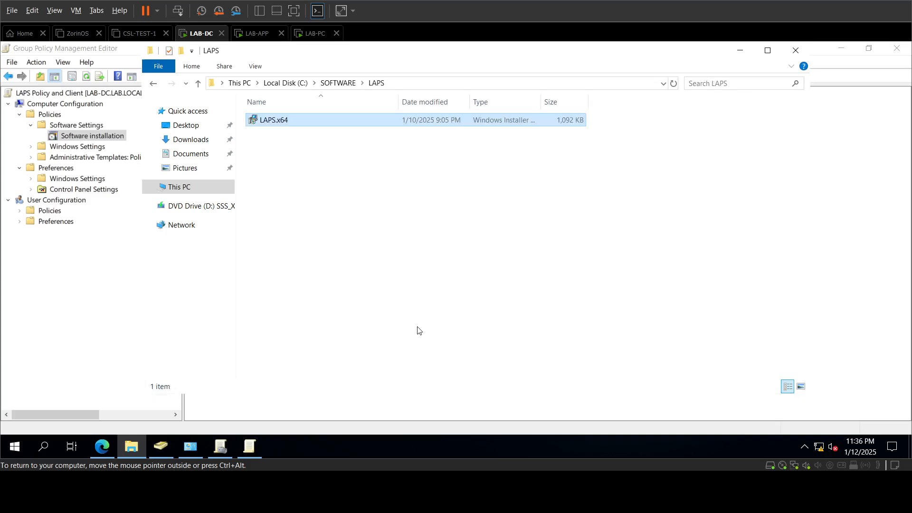
pyautogui.doubleClick(152, 51)
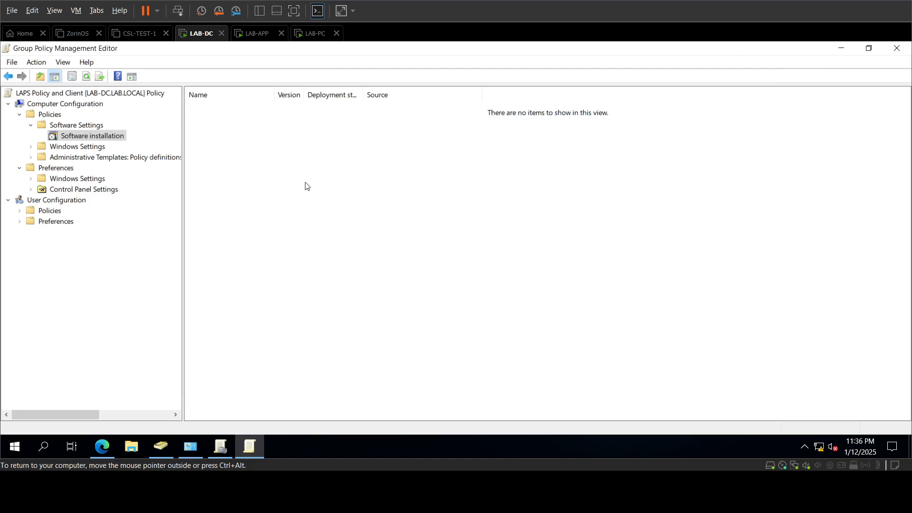
# Step: Add a new Software installation package and enter the path \\lab-dc\SOFTWARE\LAPS
pyautogui.rightClick(271, 158)
pyautogui.moveTo(305, 166)
pyautogui.click(413, 173)
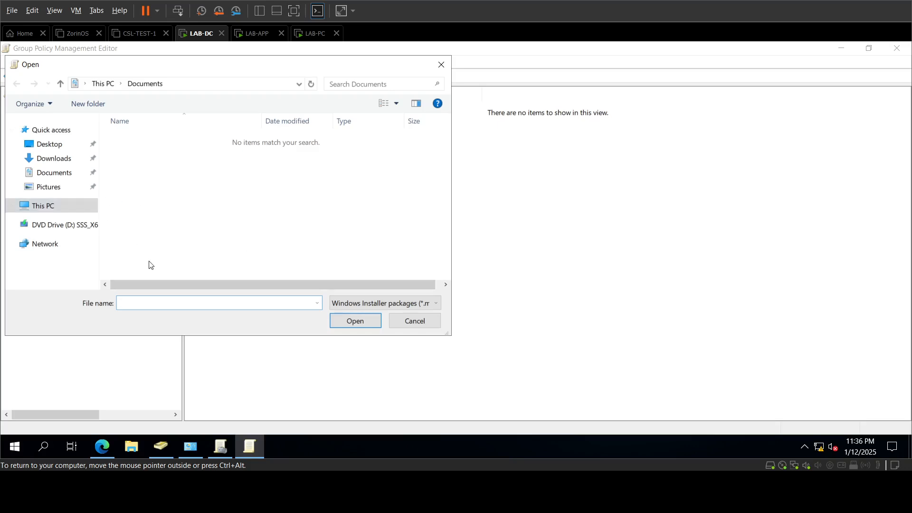
pyautogui.write('\\\\lab-dc\\')
pyautogui.press('BackSpace')
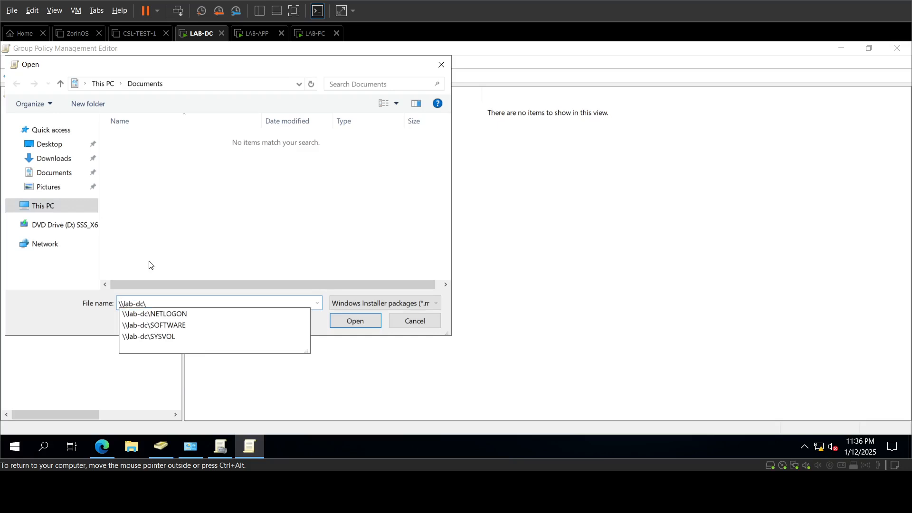
pyautogui.click(183, 326)
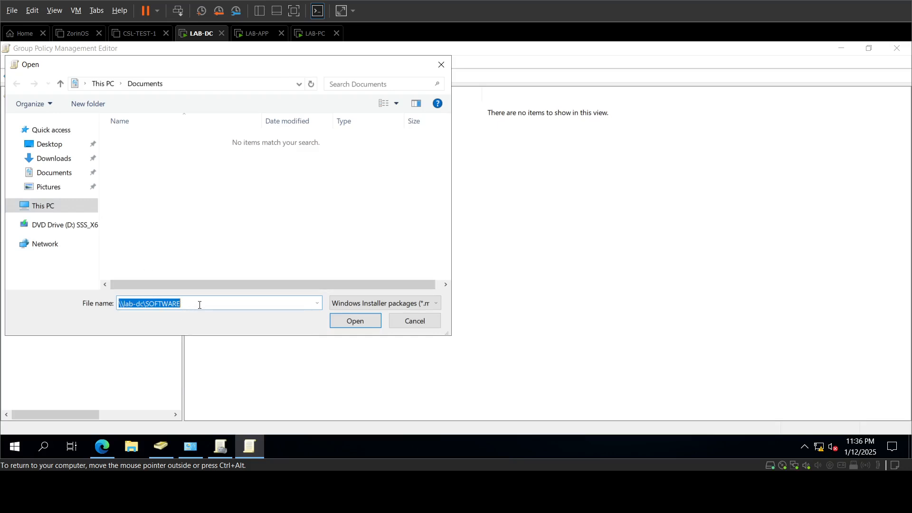
pyautogui.click(199, 305)
pyautogui.write('\\')
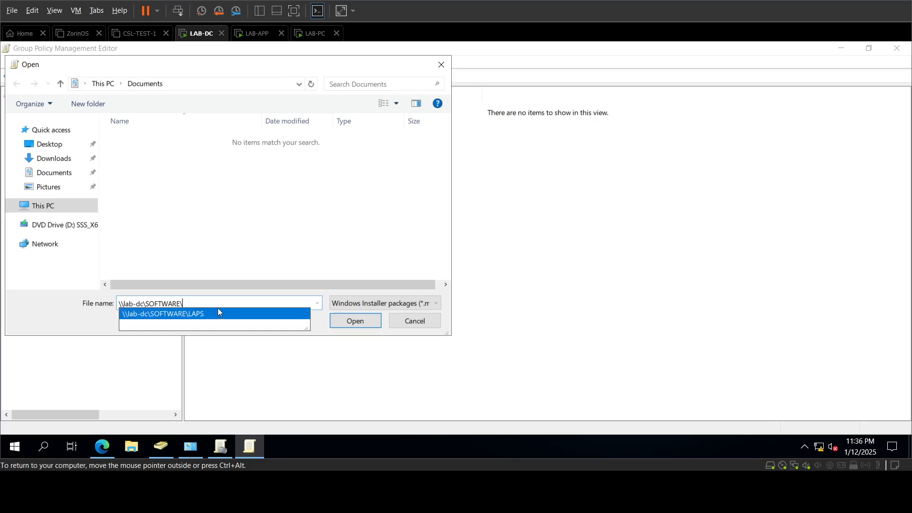
pyautogui.click(219, 312)
pyautogui.click(221, 304)
# Step: Add LAPS.x64.msi with Advanced deployment, set to uninstall when it falls out of scope
pyautogui.write('\\')
pyautogui.click(225, 315)
pyautogui.click(342, 320)
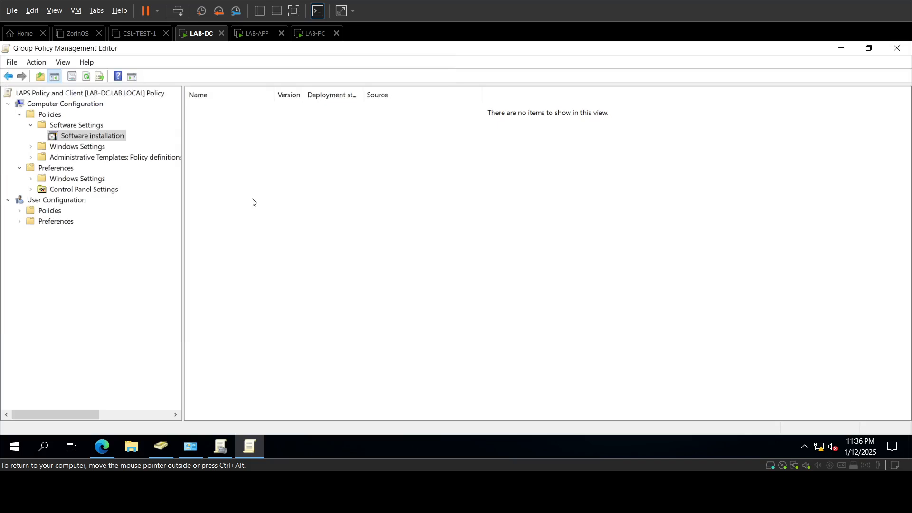
pyautogui.click(396, 241)
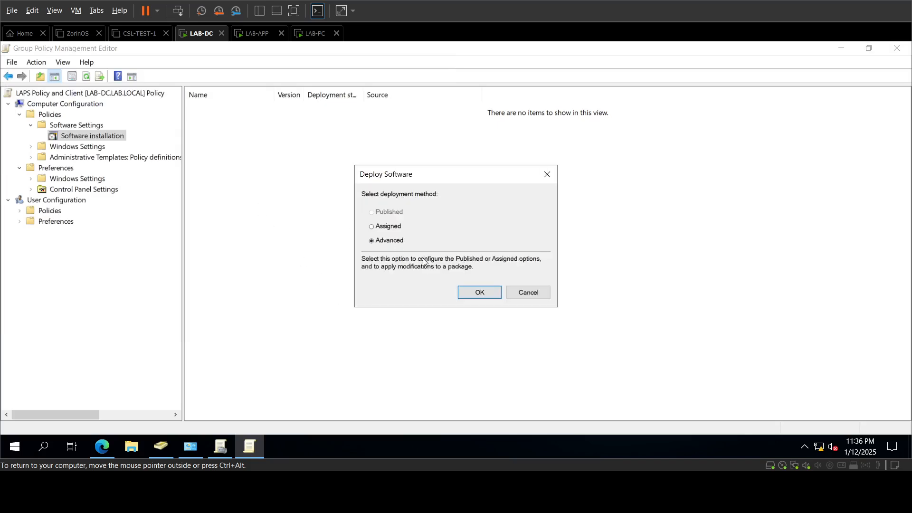
pyautogui.click(477, 292)
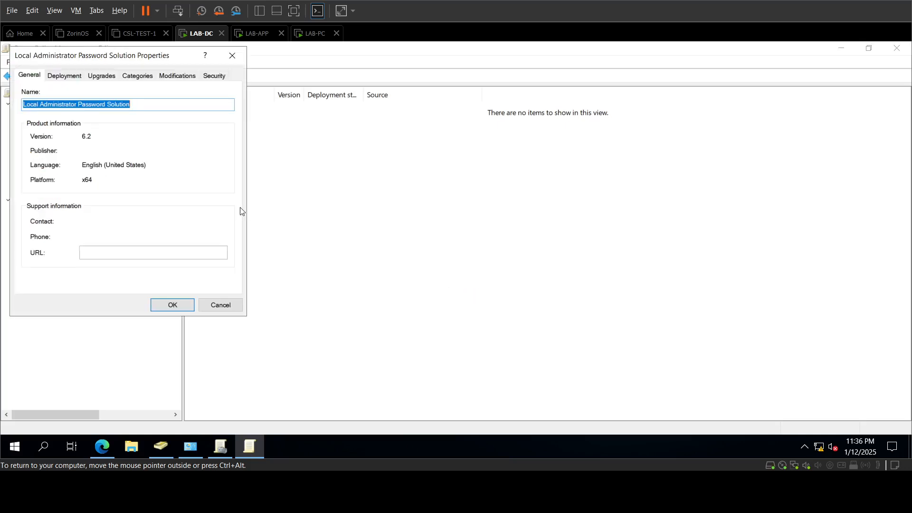
pyautogui.click(75, 78)
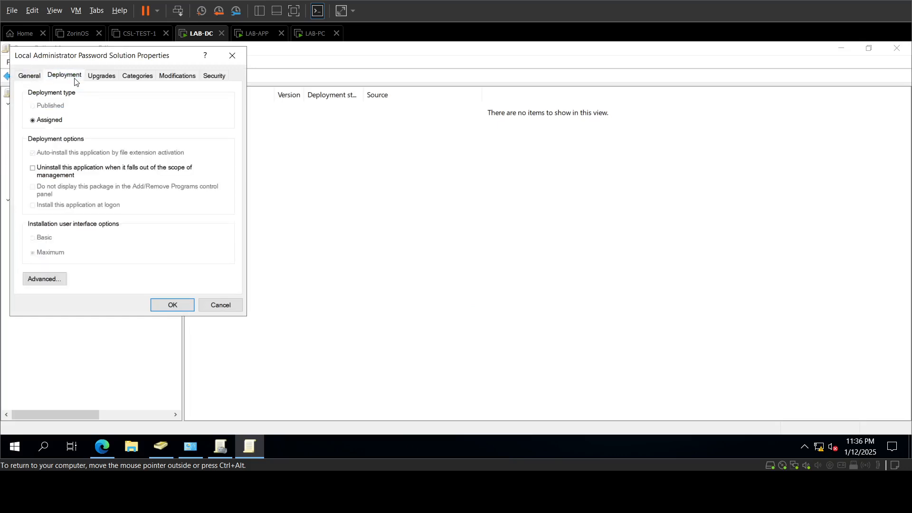
pyautogui.click(46, 177)
pyautogui.click(180, 303)
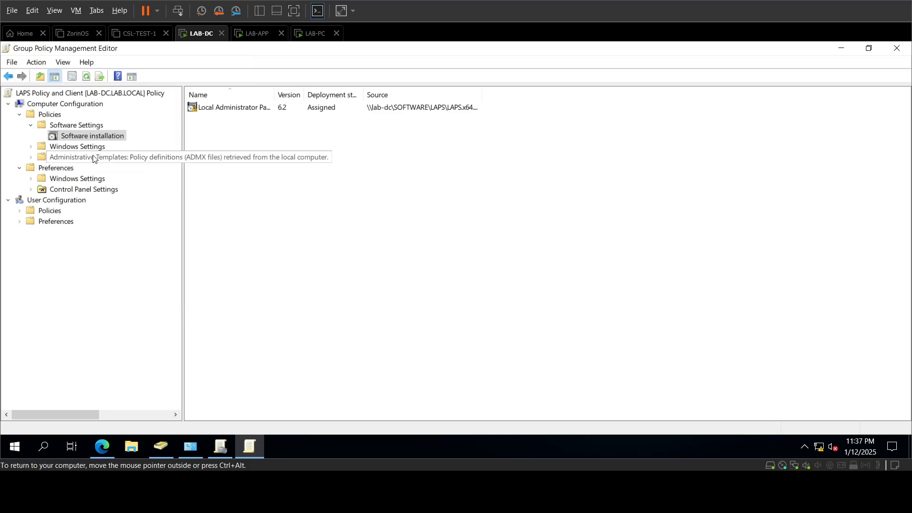
# Step: Enable the LAPS Password Settings policy and set password length to 8
pyautogui.doubleClick(88, 148)
pyautogui.doubleClick(76, 210)
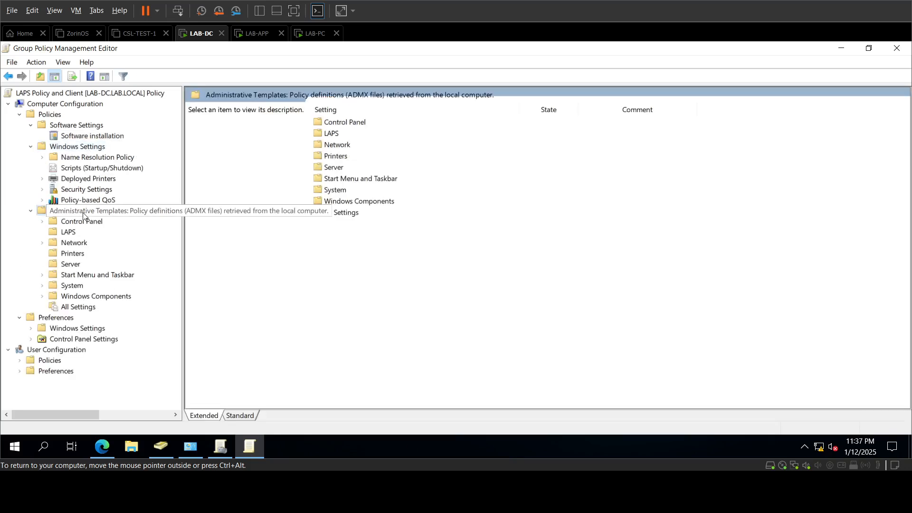
pyautogui.click(68, 232)
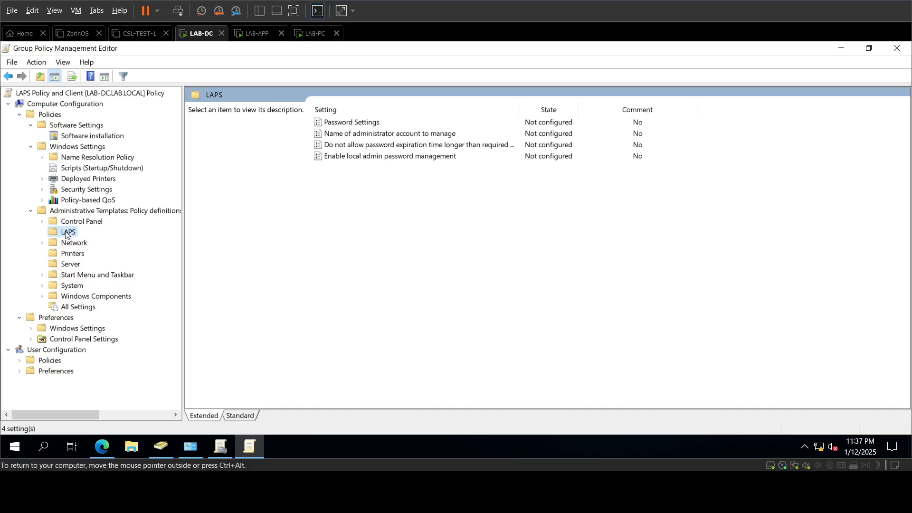
pyautogui.doubleClick(338, 124)
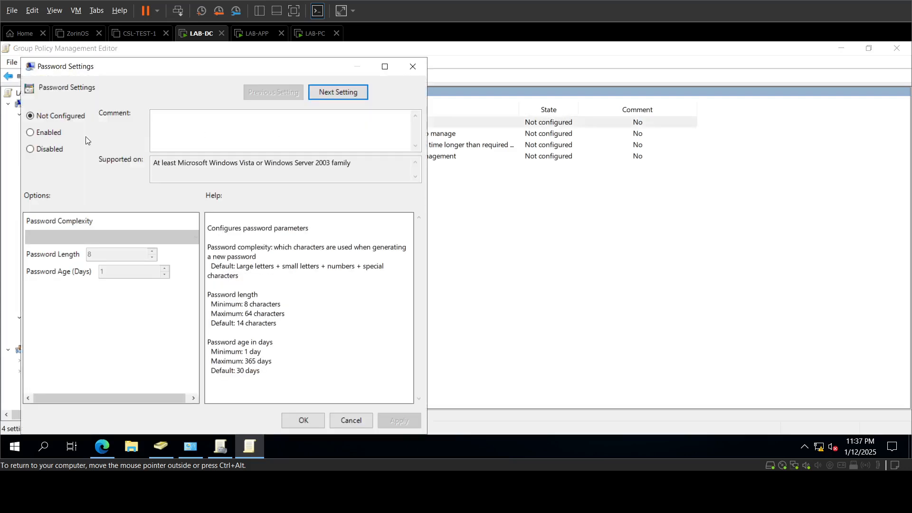
pyautogui.click(55, 134)
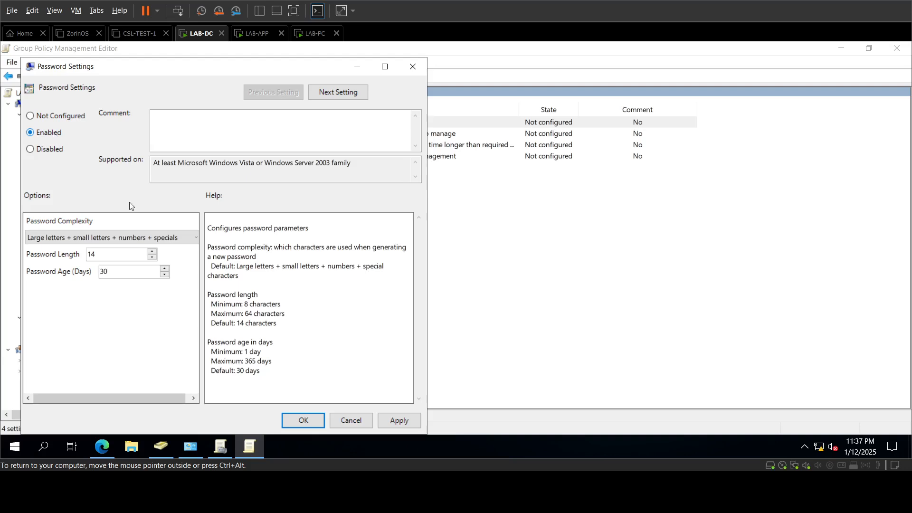
pyautogui.moveTo(135, 257); pyautogui.dragTo(38, 261)
pyautogui.write('8')
# Step: Set complexity to letters plus numbers and password age to 7 days, then save
pyautogui.click(132, 238)
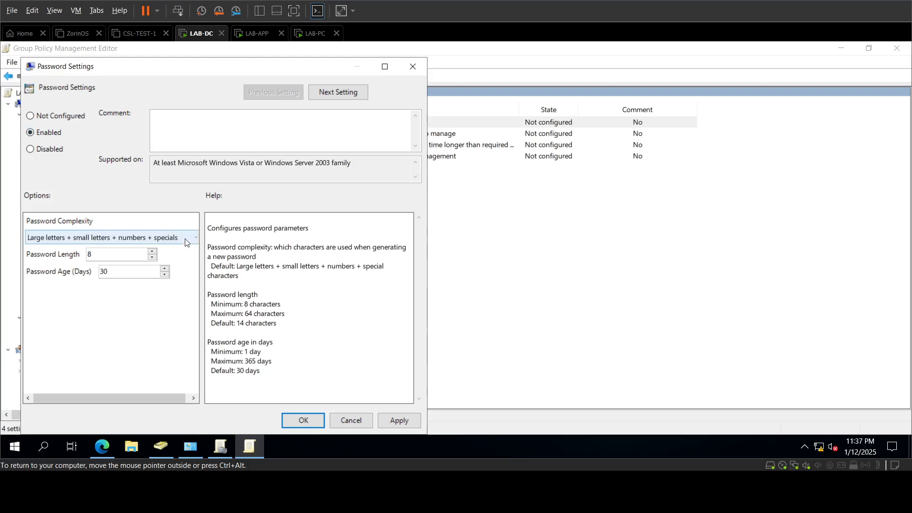
pyautogui.click(92, 260)
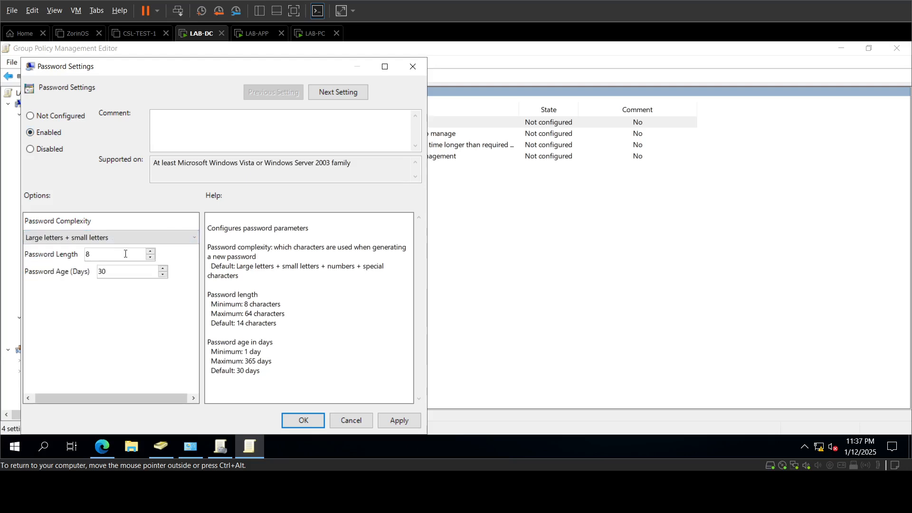
pyautogui.click(128, 237)
pyautogui.click(130, 269)
pyautogui.doubleClick(101, 271)
pyautogui.write('7')
pyautogui.click(153, 239)
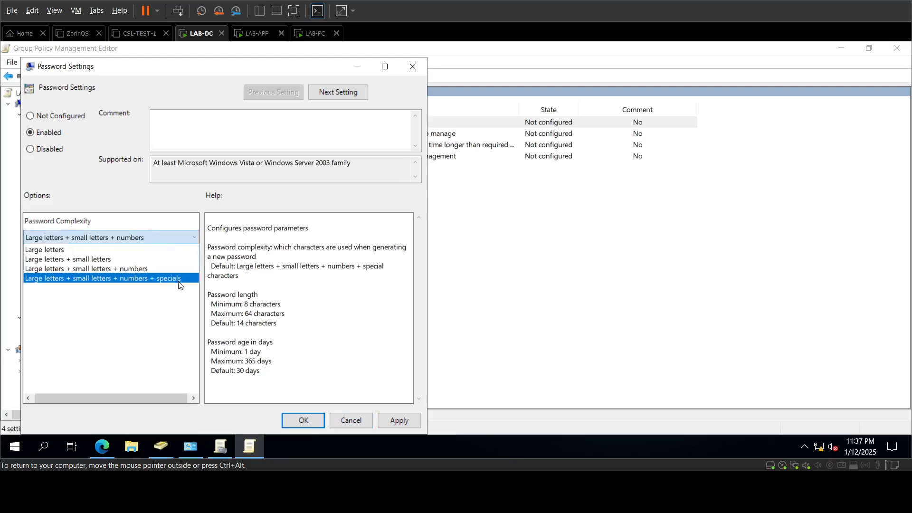
pyautogui.click(172, 295)
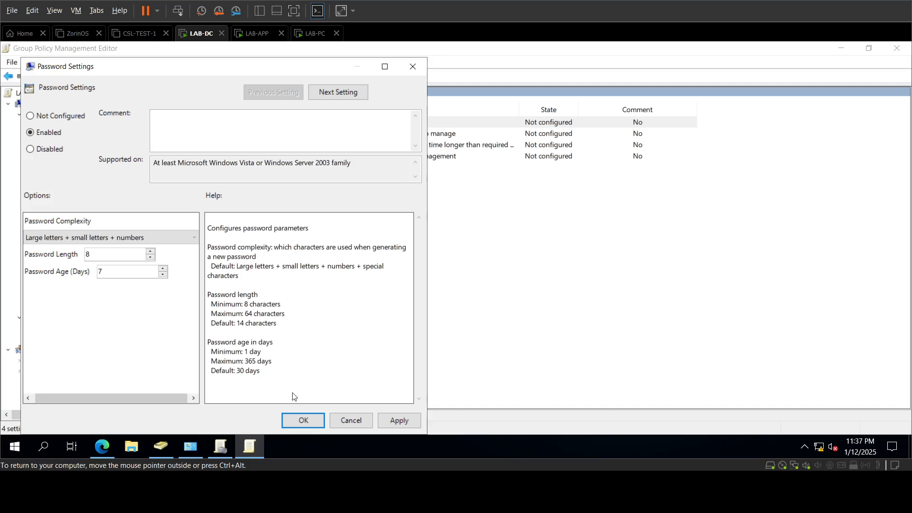
pyautogui.click(304, 420)
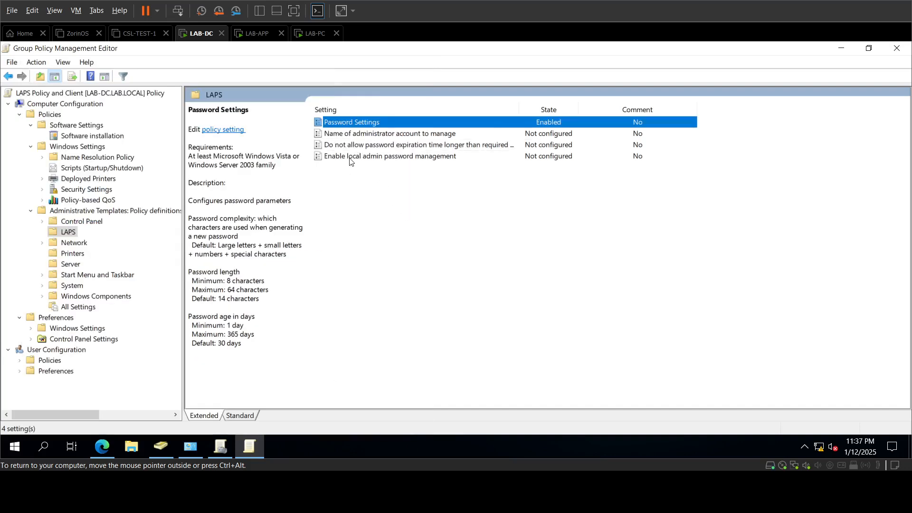
# Step: Enable the 'Enable local admin password management' policy and save it
pyautogui.doubleClick(350, 162)
pyautogui.click(70, 149)
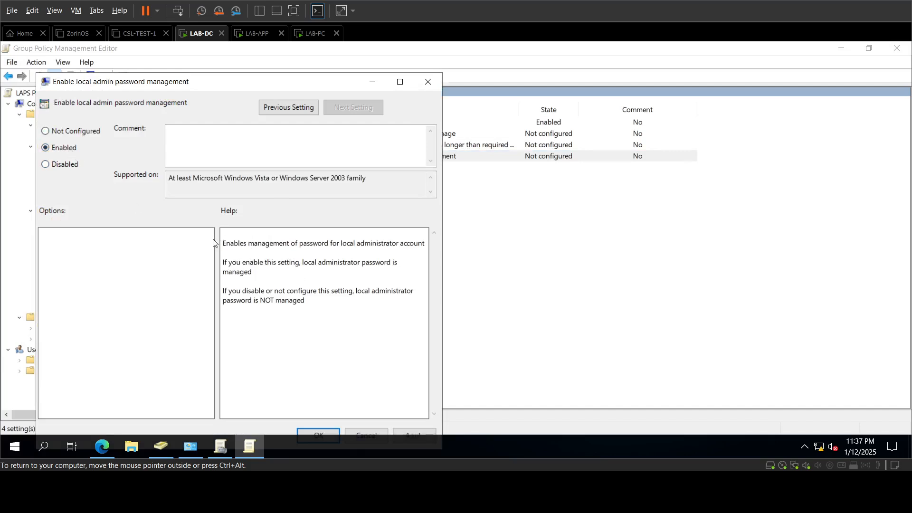
pyautogui.moveTo(258, 82); pyautogui.dragTo(265, 69)
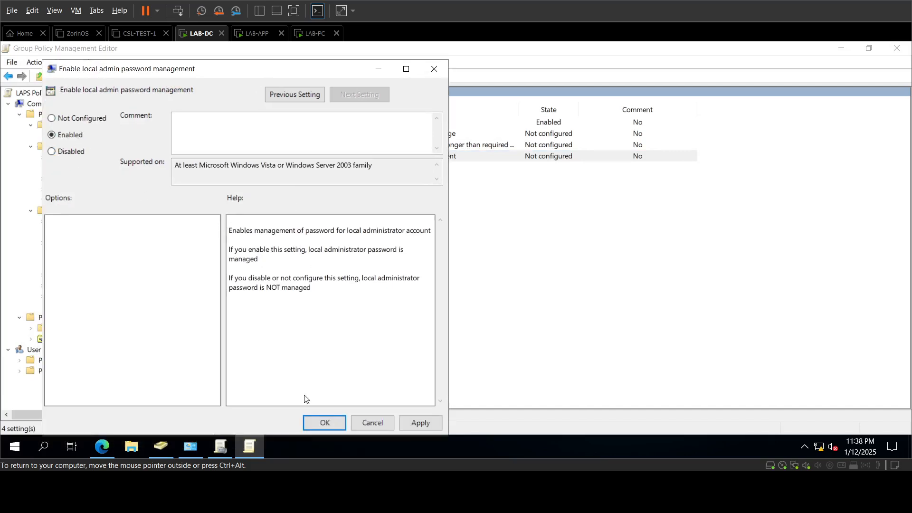
pyautogui.click(327, 429)
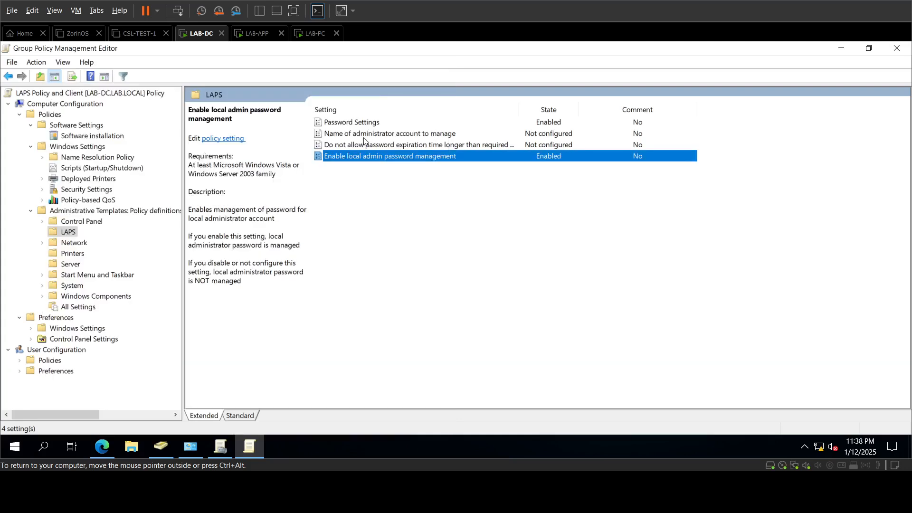
# Step: Close the policy editor, Group Policy Management, Administrative Tools and ADUC windows
pyautogui.click(897, 48)
pyautogui.click(896, 48)
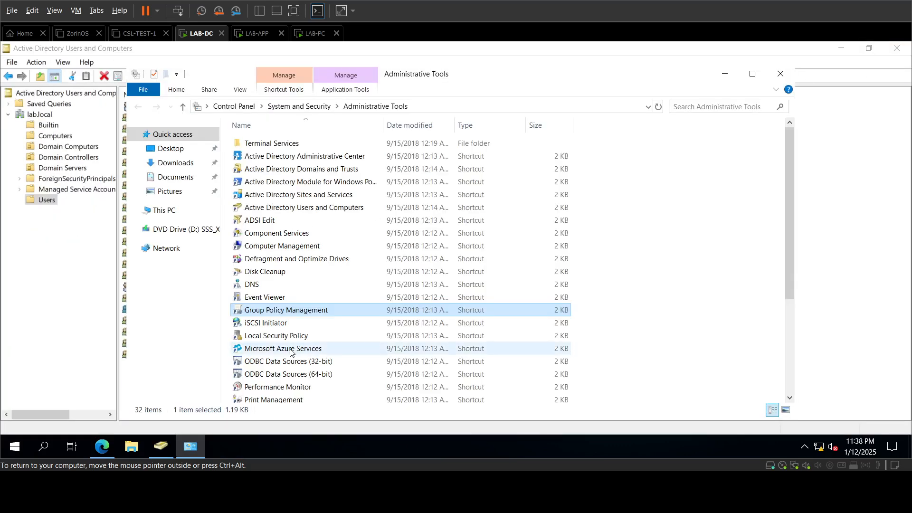
pyautogui.click(780, 74)
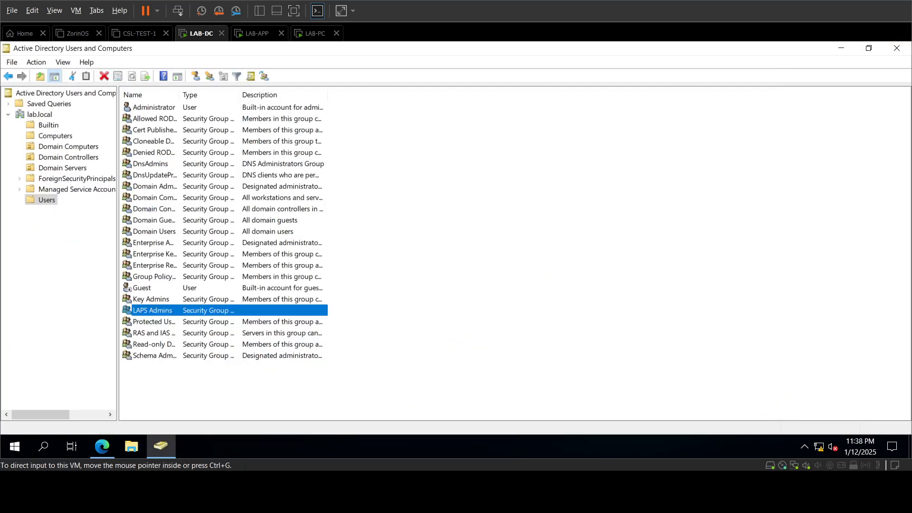
pyautogui.click(897, 48)
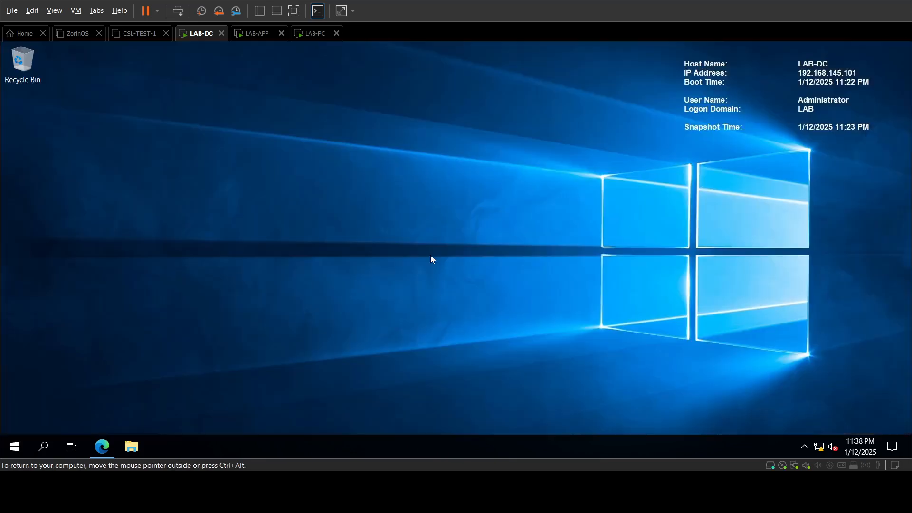
# Step: Launch LAPS UI from the LAPS group in the Start menu
pyautogui.click(24, 451)
pyautogui.click(90, 219)
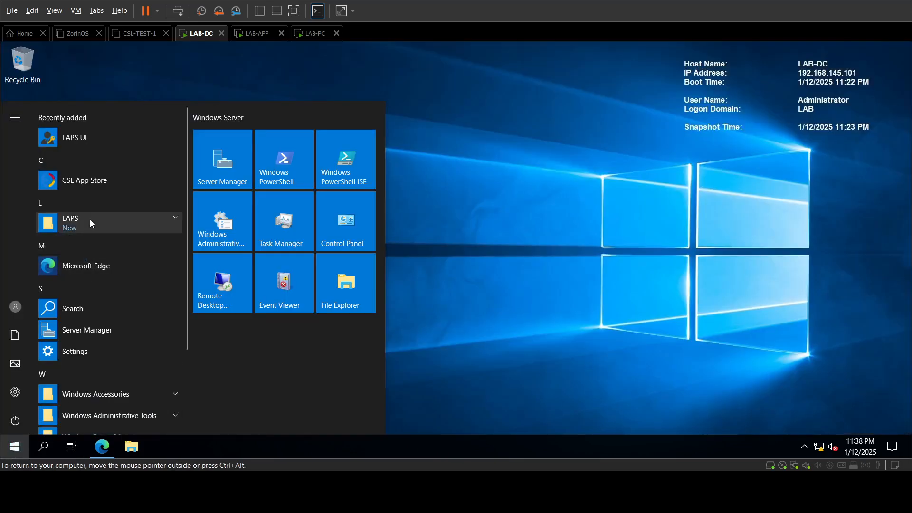
pyautogui.click(87, 240)
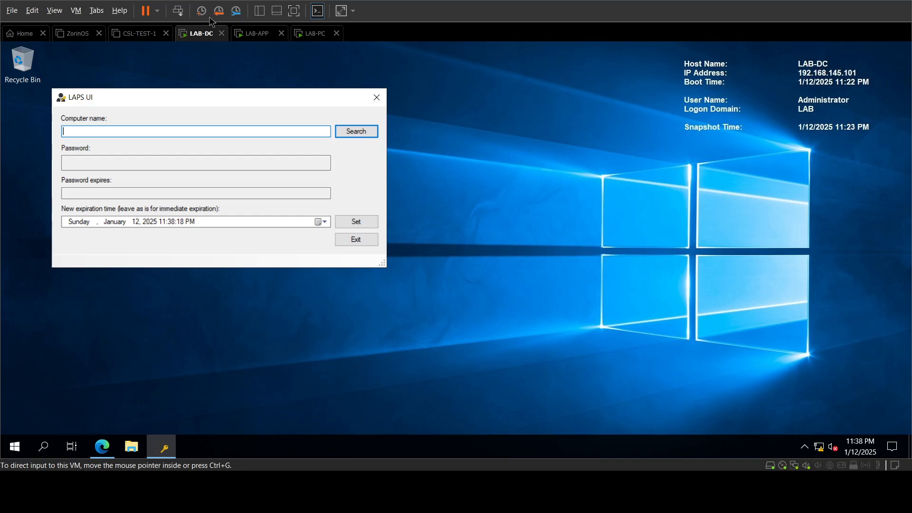
# Step: On LAB-PC, open Command Prompt as administrator
pyautogui.click(315, 33)
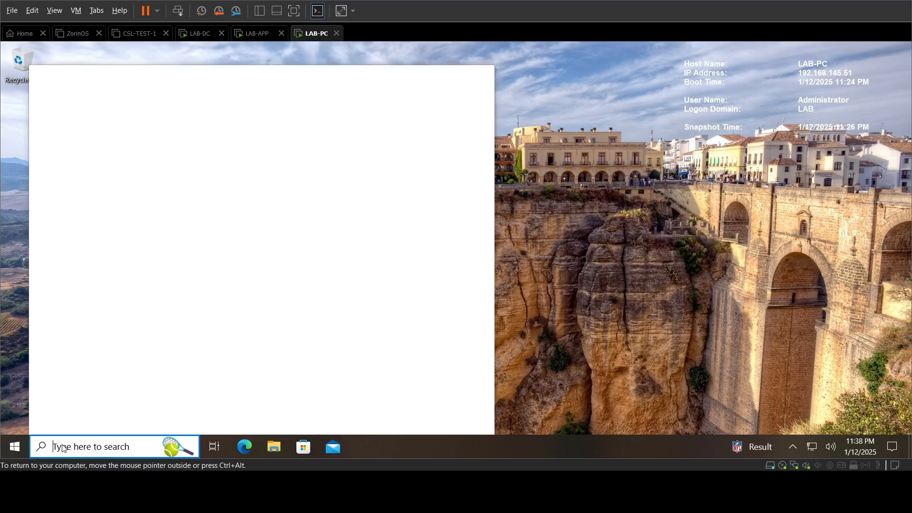
pyautogui.click(64, 446)
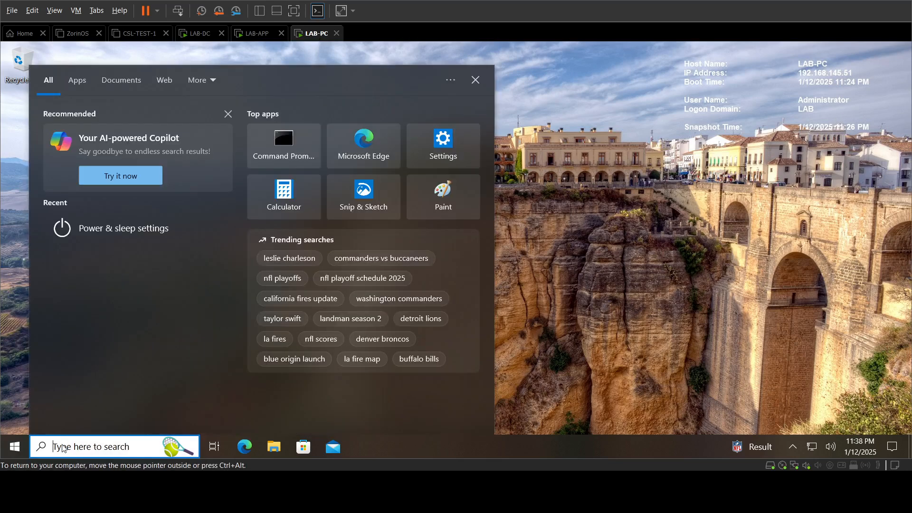
pyautogui.write('cmd')
pyautogui.rightClick(166, 138)
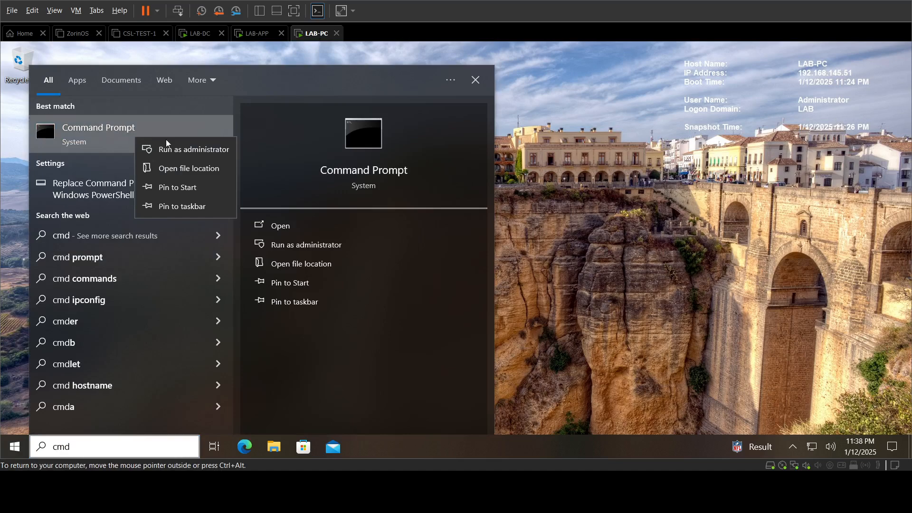
pyautogui.click(193, 151)
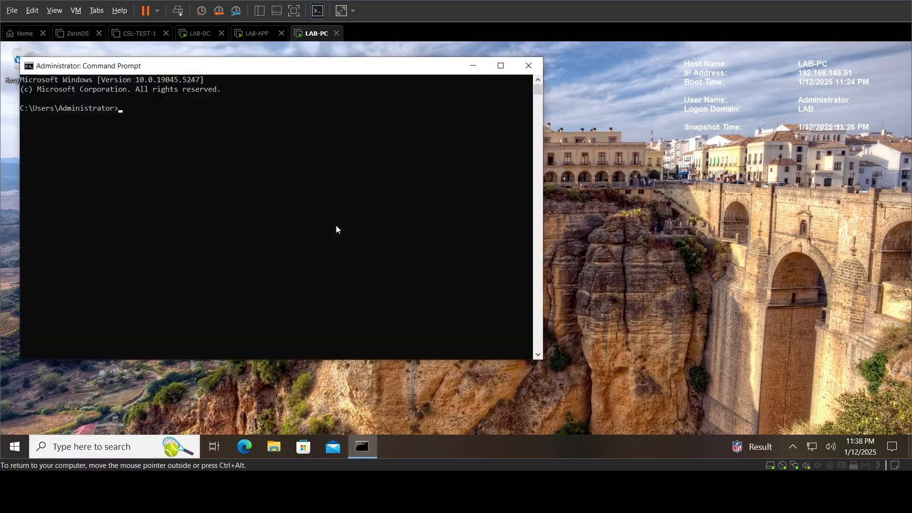
# Step: Run gpupdate /force and answer y to the restart prompt
pyautogui.write('gprup')
pyautogui.press('BackSpace')
pyautogui.press('BackSpace')
pyautogui.write('pdate /force')
pyautogui.press('Return')
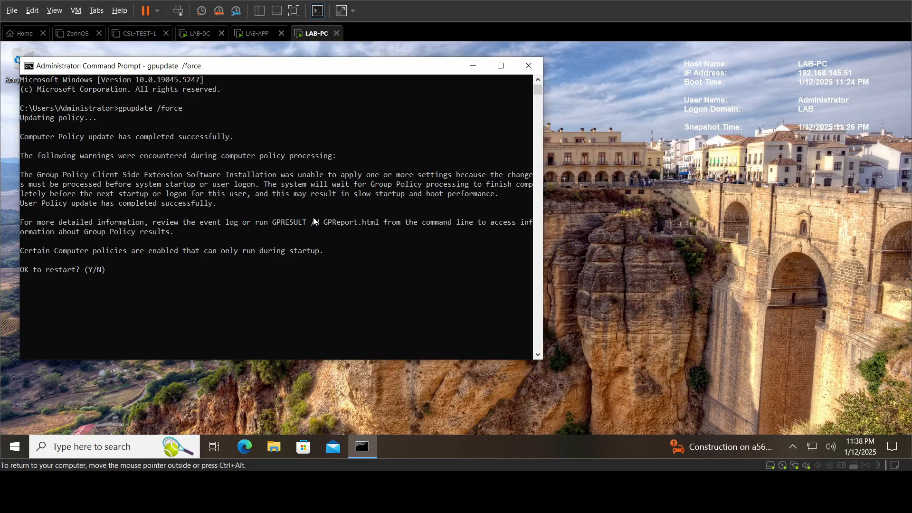
pyautogui.write('y')
pyautogui.press('Return')
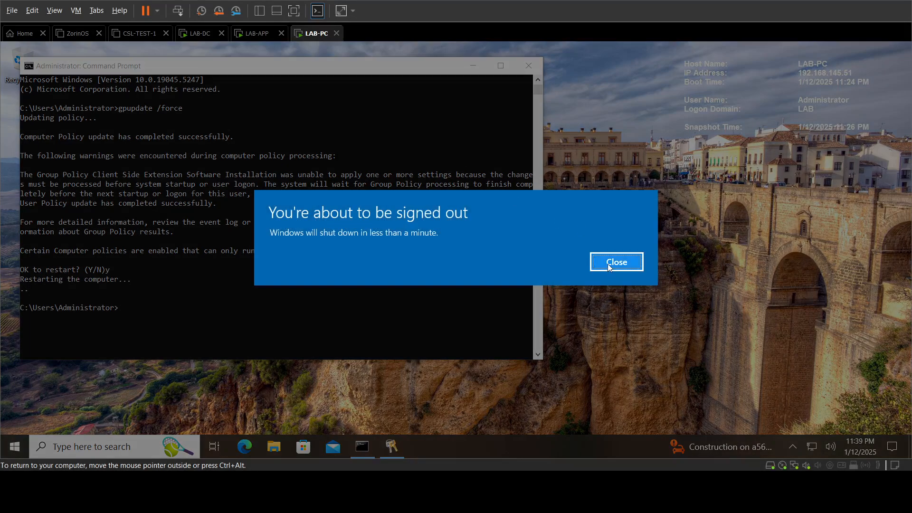
# Step: Dismiss the sign-out warning and restart LAB-PC from the Start menu
pyautogui.click(608, 264)
pyautogui.click(23, 444)
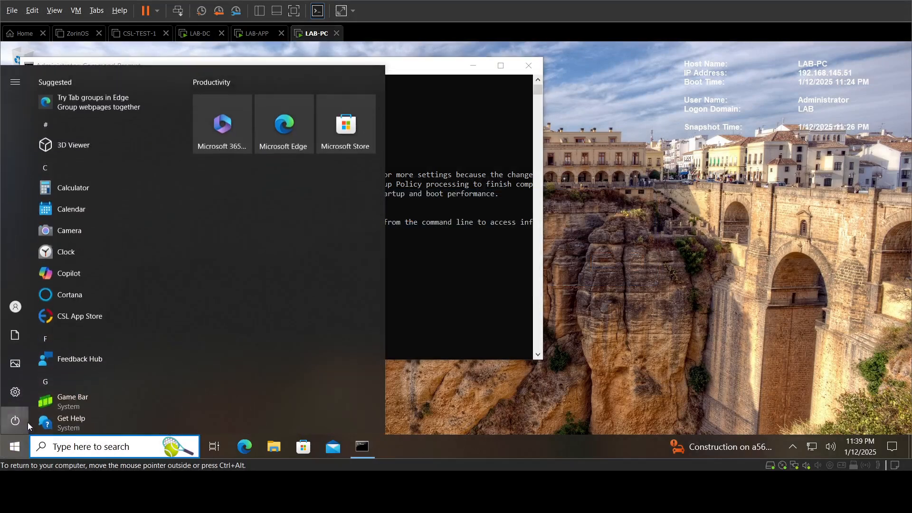
pyautogui.click(19, 421)
pyautogui.click(59, 387)
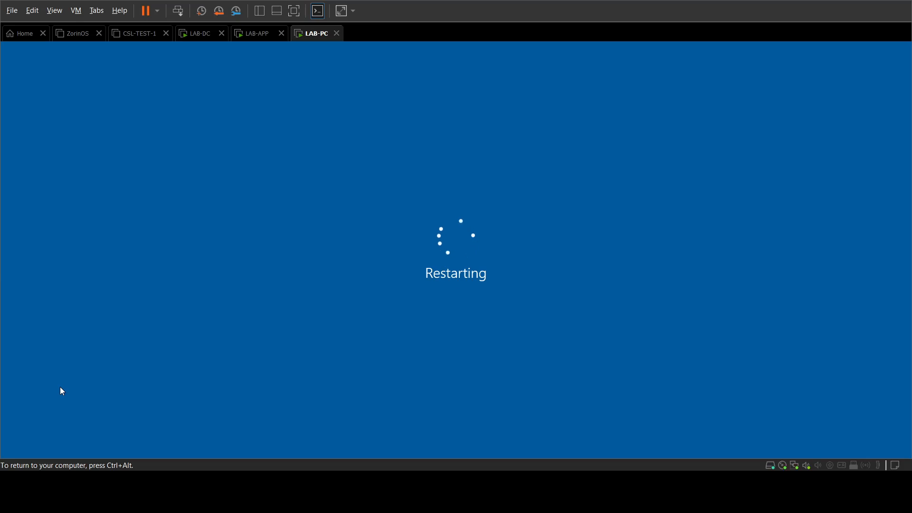
pyautogui.hotkey('ctrl', 'alt')
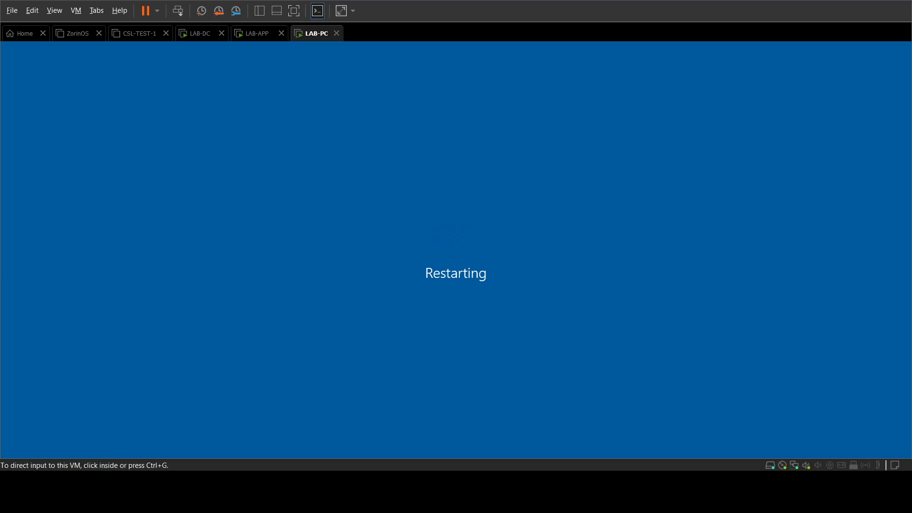
# Step: On LAB-DC, launch Group Policy Management from Administrative Tools
pyautogui.click(201, 34)
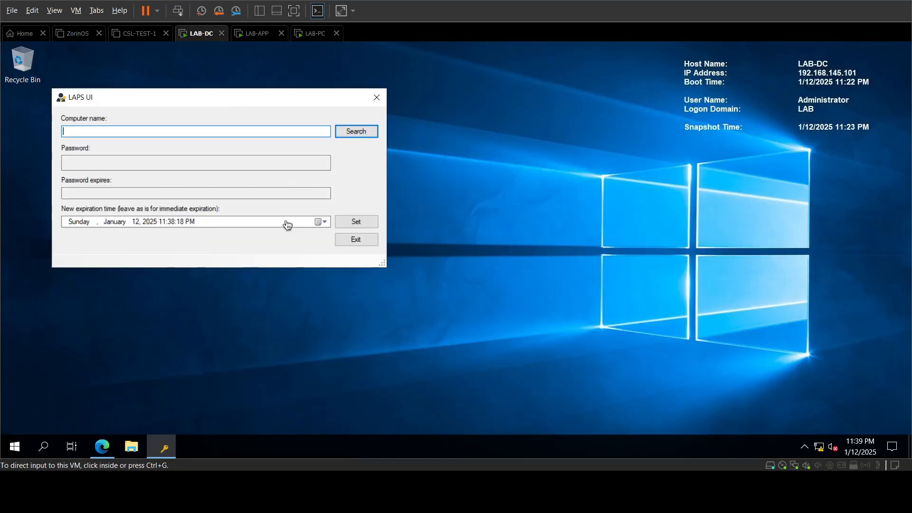
pyautogui.click(15, 448)
pyautogui.click(14, 449)
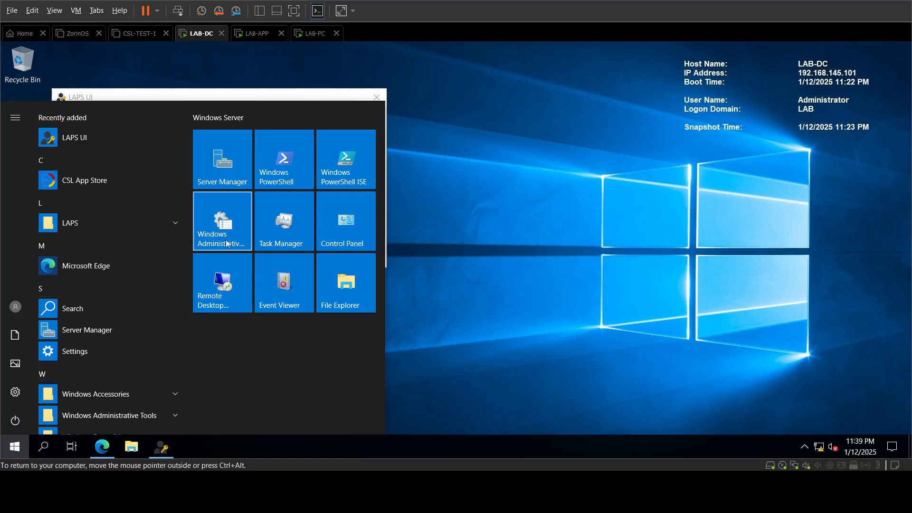
pyautogui.click(227, 240)
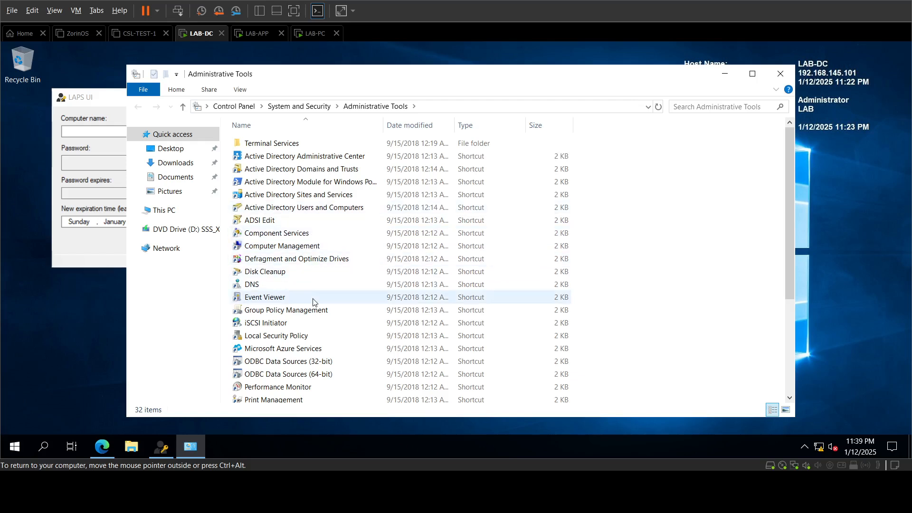
pyautogui.click(310, 312)
pyautogui.doubleClick(309, 311)
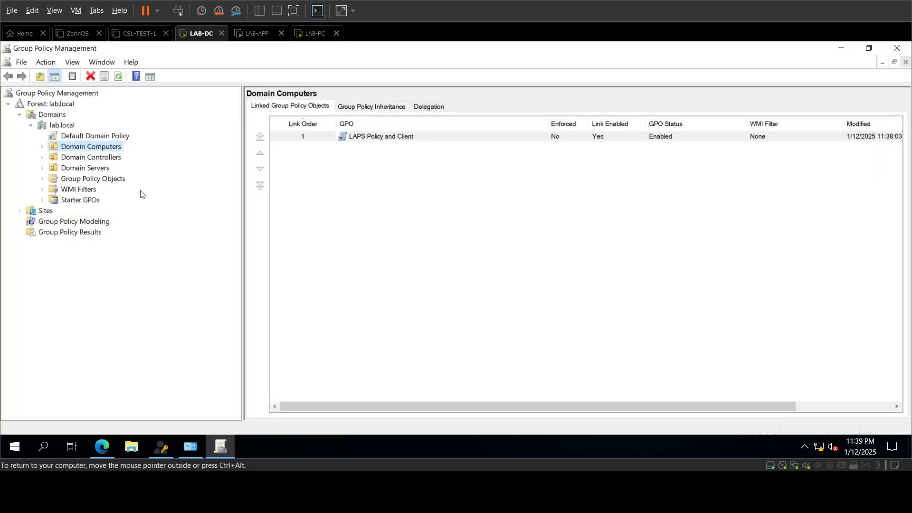
# Step: Link the existing LAPS Policy and Client GPO to the Domain Servers OU
pyautogui.click(102, 169)
pyautogui.rightClick(108, 169)
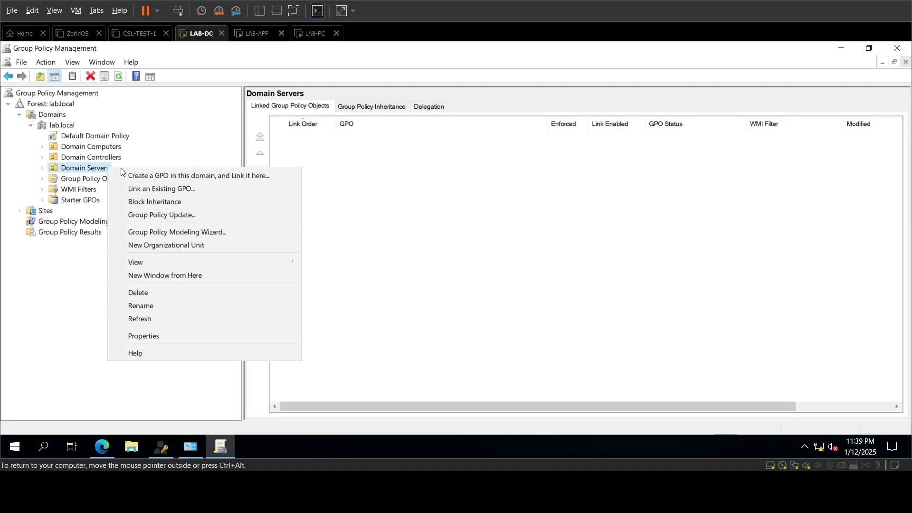
pyautogui.click(145, 188)
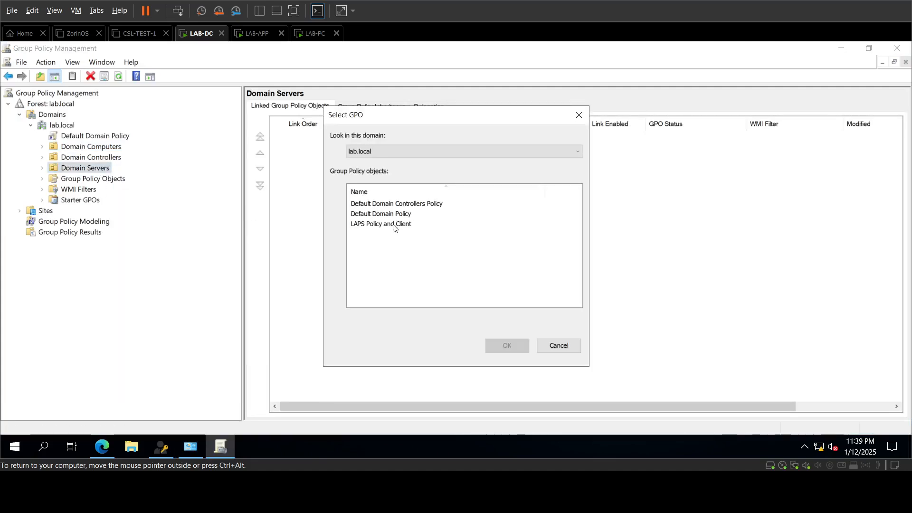
pyautogui.click(394, 224)
pyautogui.click(516, 356)
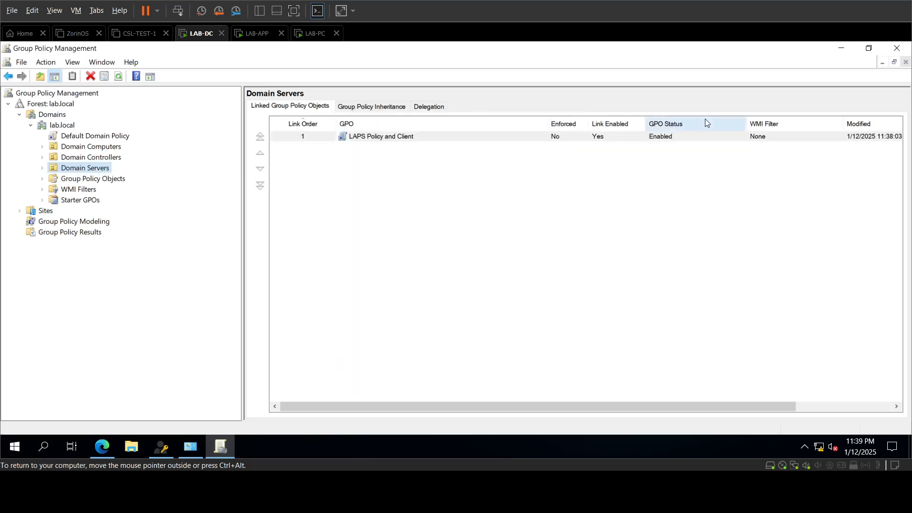
# Step: Review the Domain Controllers and Domain Servers links, then close the console
pyautogui.click(101, 157)
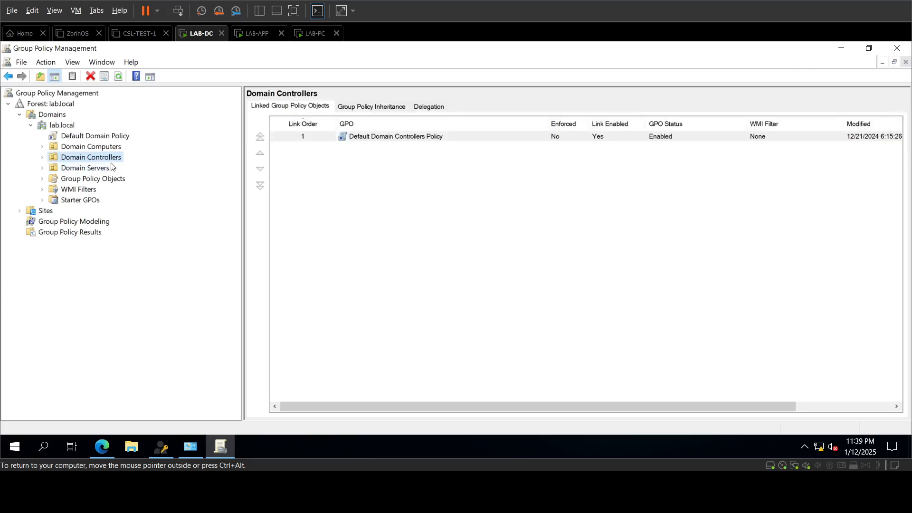
pyautogui.click(105, 170)
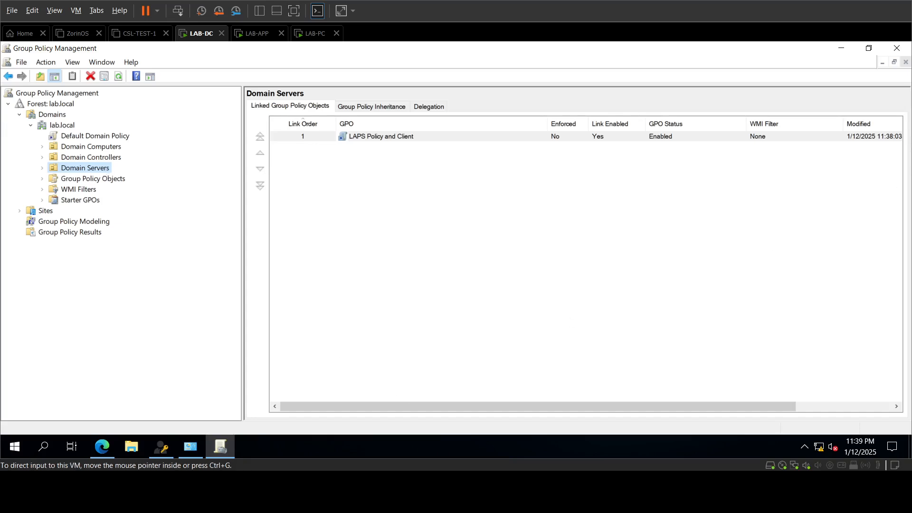
pyautogui.click(896, 49)
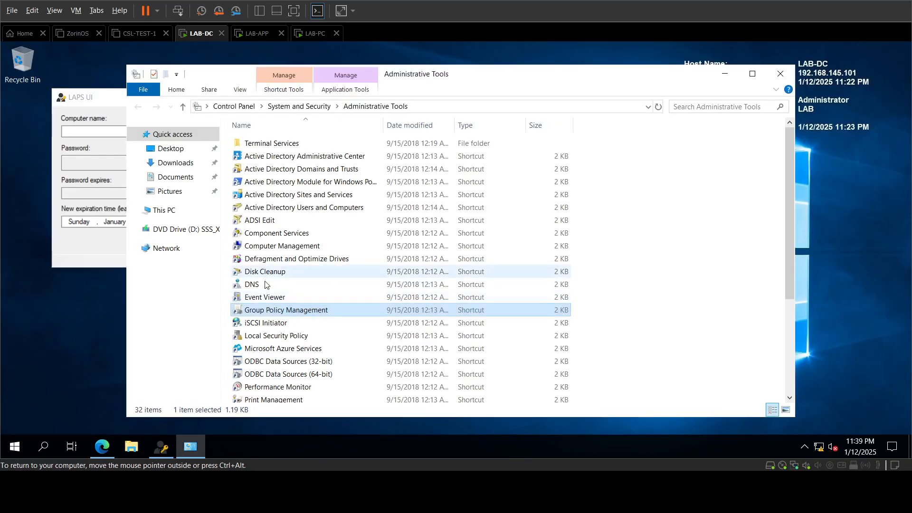
# Step: Switch to LAB-APP and sign in with the administrator password
pyautogui.click(317, 38)
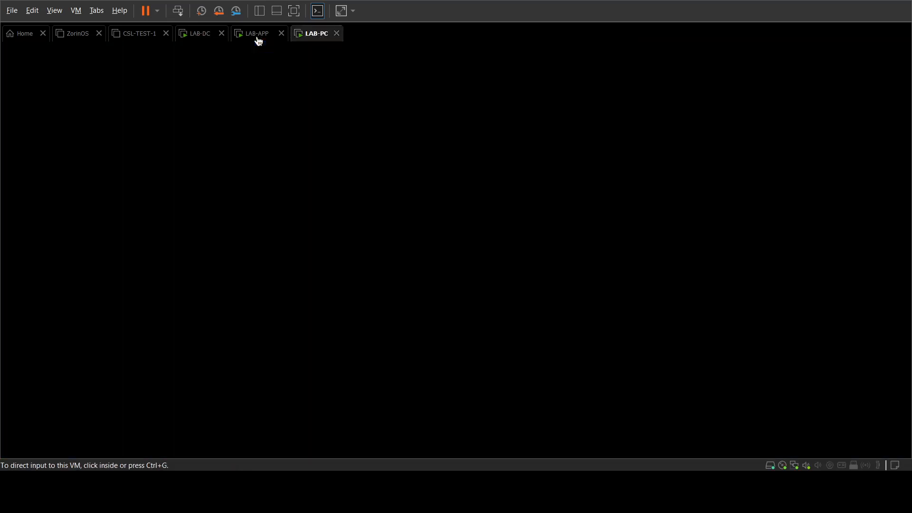
pyautogui.click(256, 38)
pyautogui.click(339, 40)
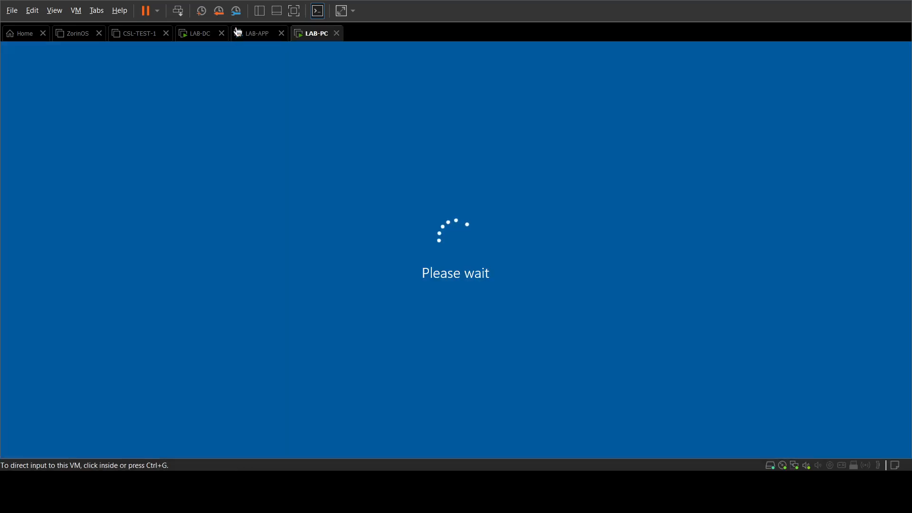
pyautogui.click(240, 32)
pyautogui.click(178, 11)
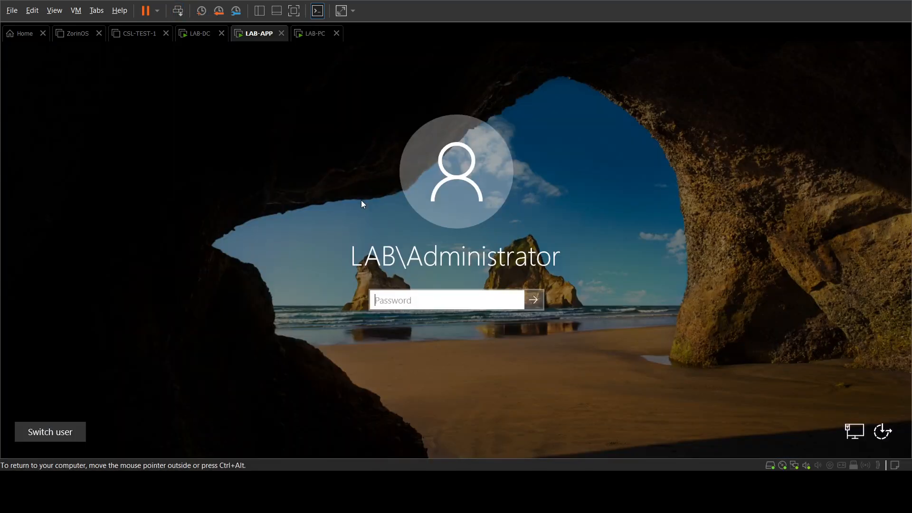
pyautogui.write('**********')
pyautogui.press('Return')
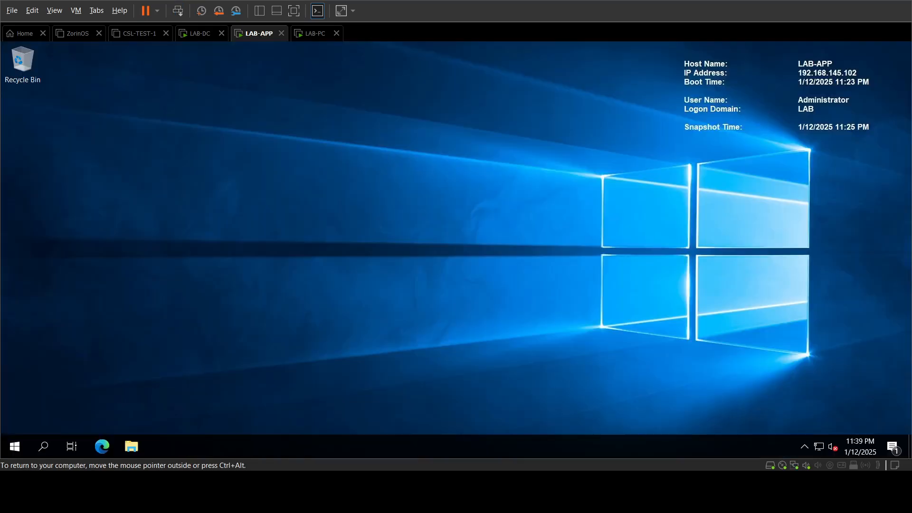
# Step: Run gpupdate /force in an administrator Command Prompt, declining the restart with n
pyautogui.click(43, 447)
pyautogui.write('cmd')
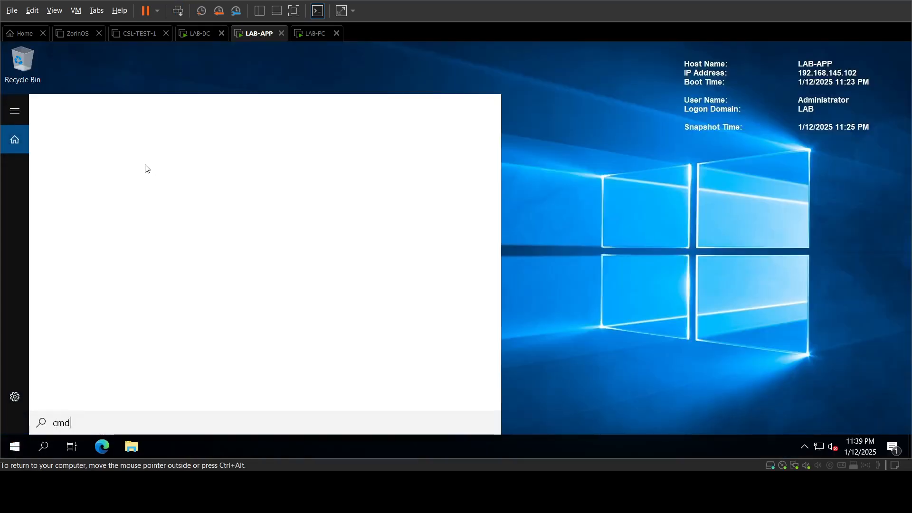
pyautogui.rightClick(146, 170)
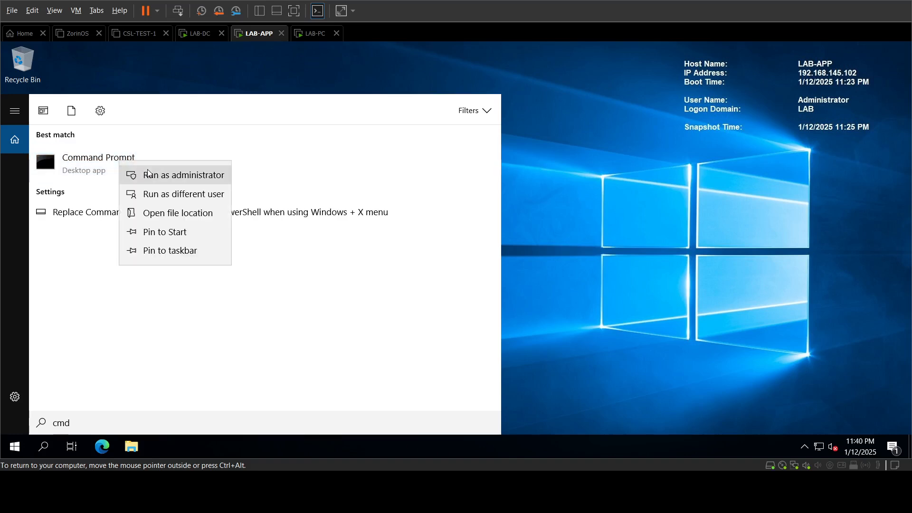
pyautogui.click(149, 172)
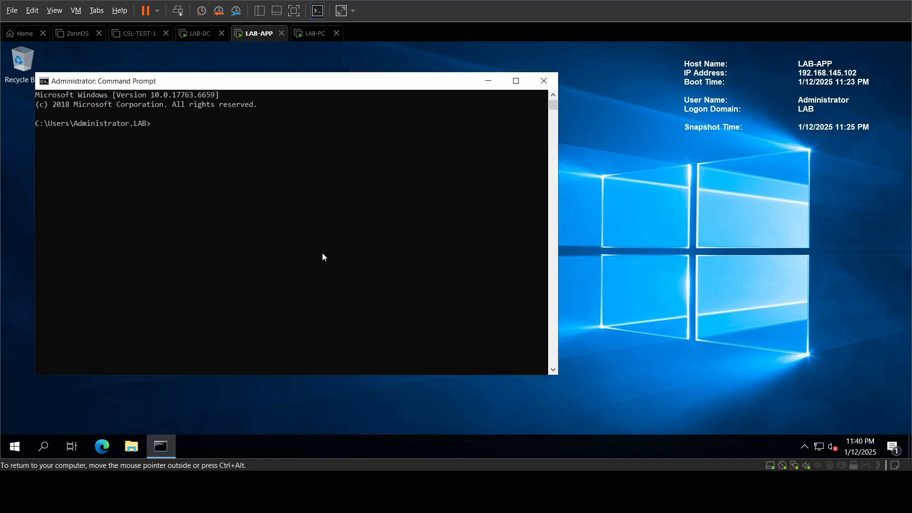
pyautogui.write('gpupdate /force')
pyautogui.press('Return')
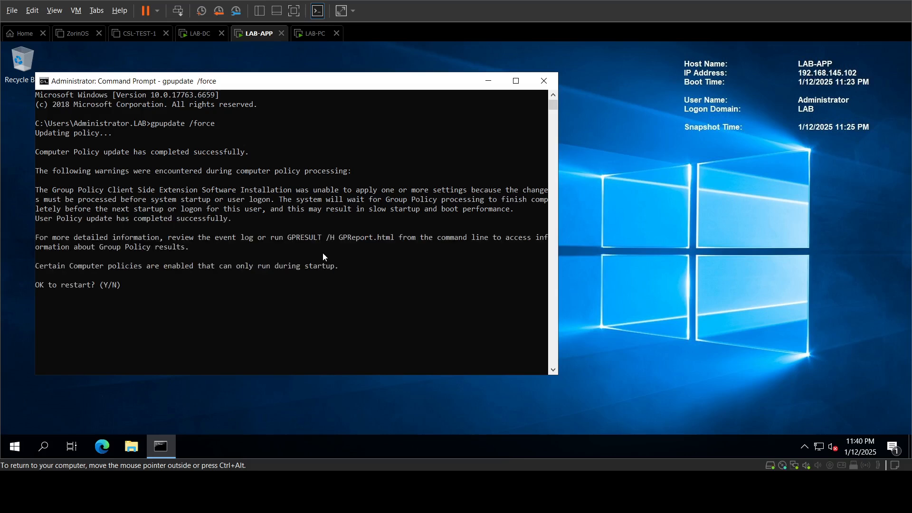
pyautogui.write('n')
pyautogui.press('Return')
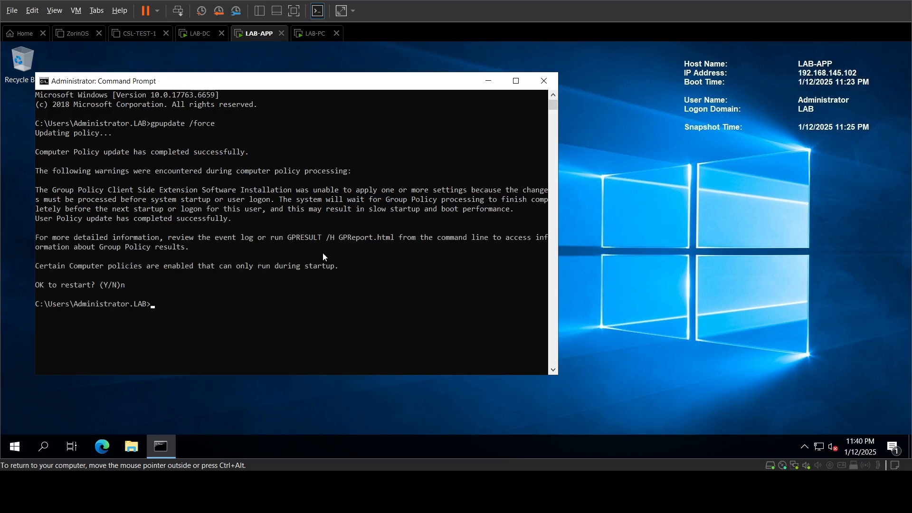
# Step: Restart LAB-APP from the Start menu, confirming the shutdown reason
pyautogui.click(17, 446)
pyautogui.click(18, 421)
pyautogui.click(38, 394)
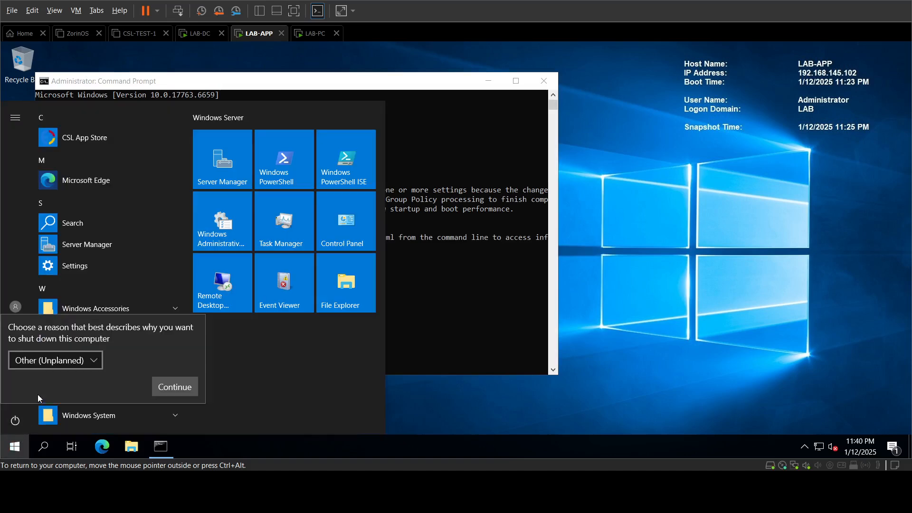
pyautogui.click(175, 386)
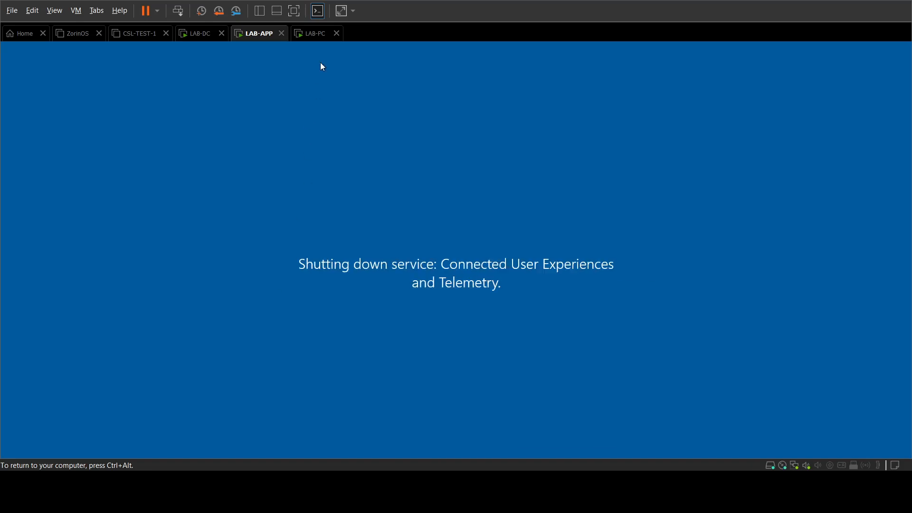
# Step: On LAB-PC's sign-in screen, choose Other user and enter the user name Administrator
pyautogui.click(315, 34)
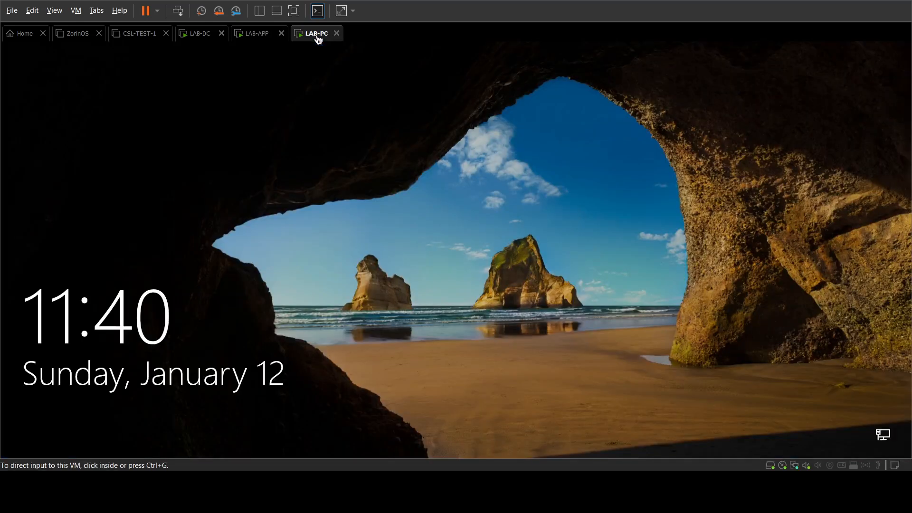
pyautogui.click(362, 186)
pyautogui.write('*****')
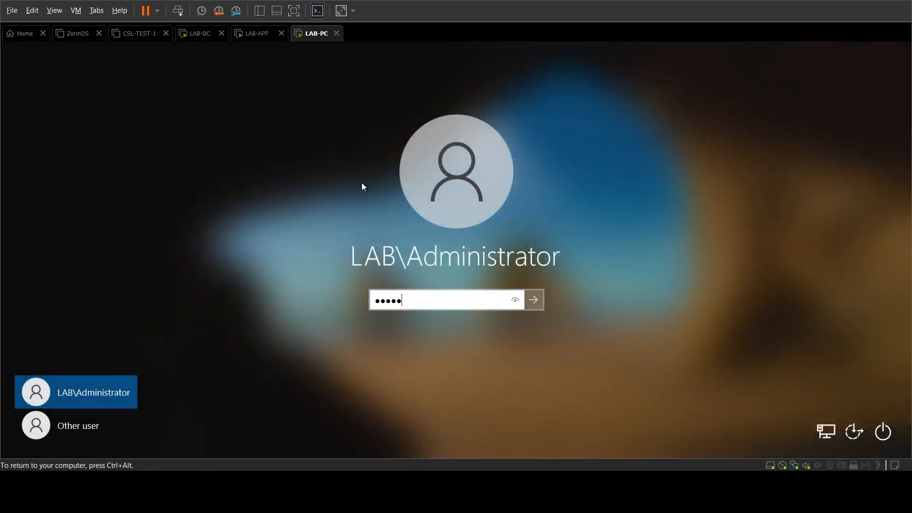
pyautogui.press('BackSpace')
pyautogui.press('BackSpace')
pyautogui.press('BackSpace')
pyautogui.press('BackSpace')
pyautogui.press('BackSpace')
pyautogui.click(95, 424)
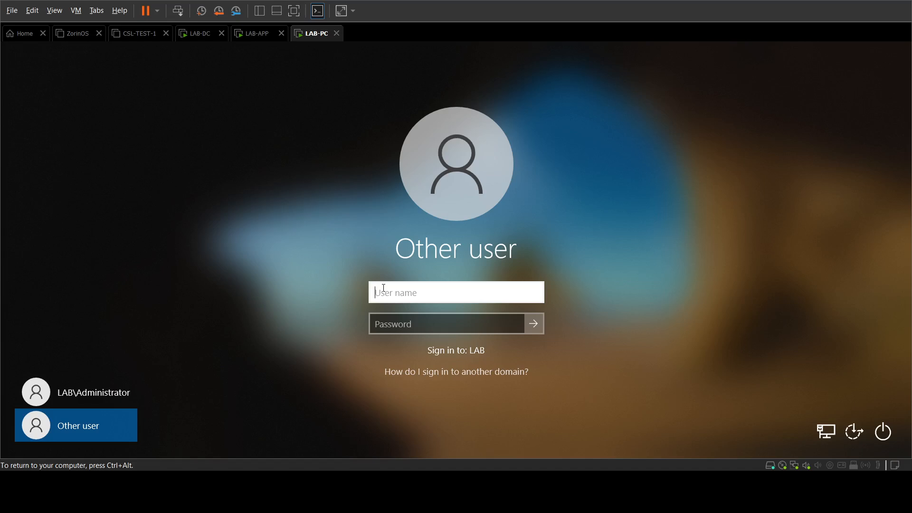
pyautogui.write('Adminstrator')
# Step: Submit LAB-PC\Administrator with the password, dismiss the rejection, and return to LAB-DC
pyautogui.press('Tab')
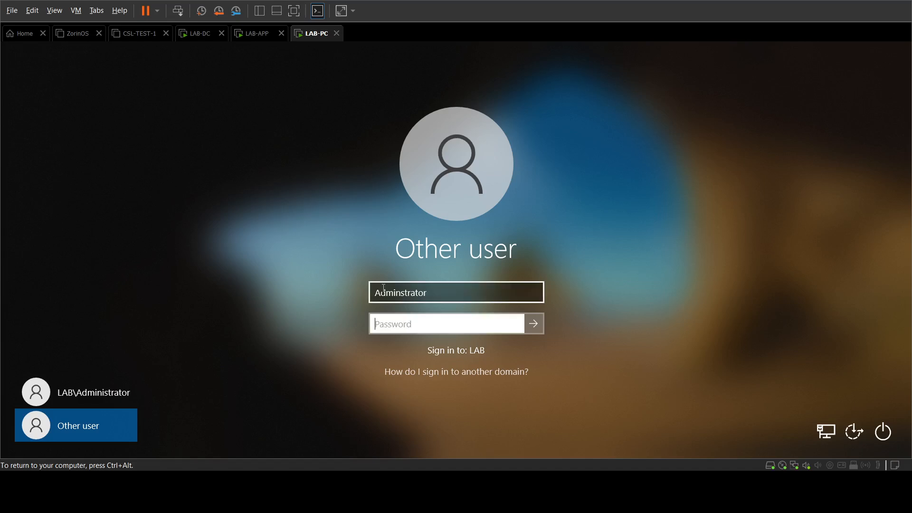
pyautogui.write('*********')
pyautogui.hotkey('shift', 'Tab')
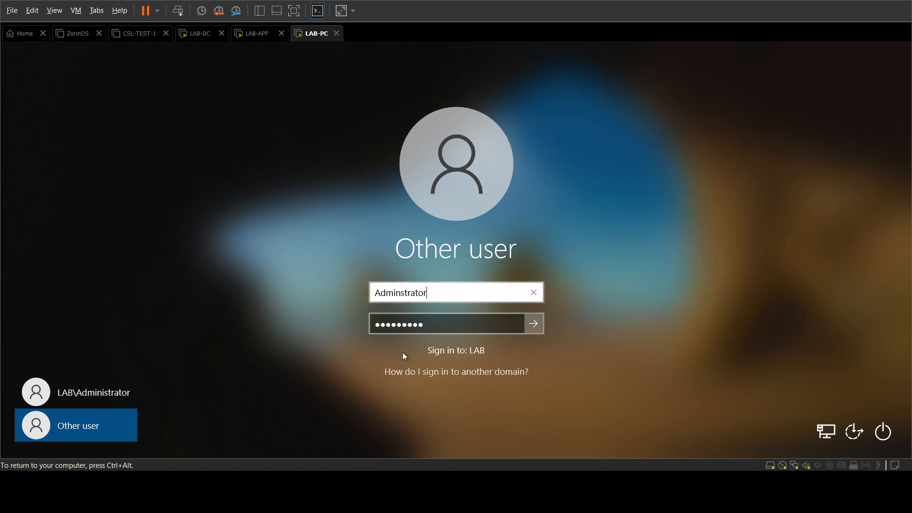
pyautogui.write('LAB-PC\\')
pyautogui.press('Return')
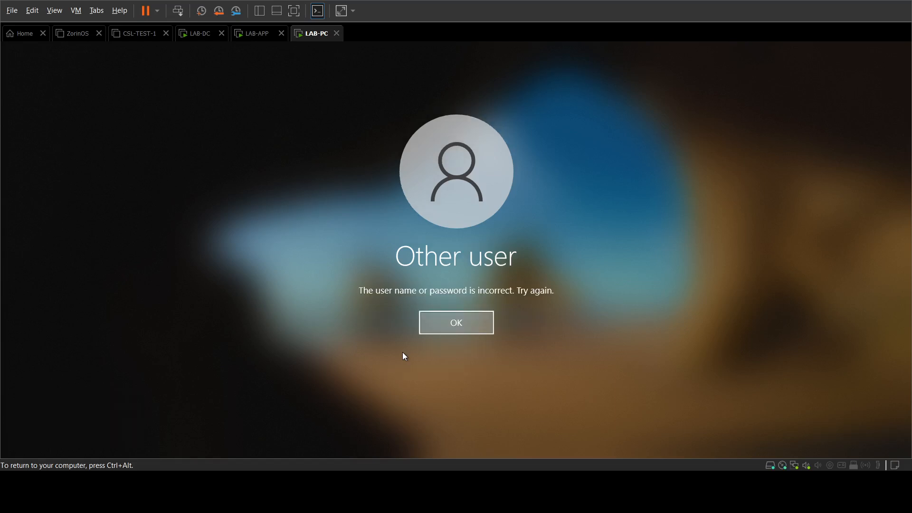
pyautogui.press('Return')
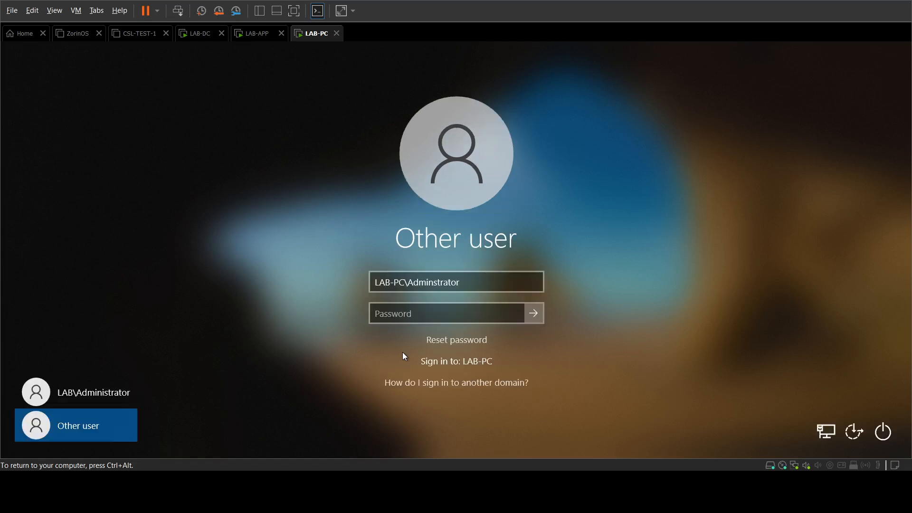
pyautogui.click(201, 42)
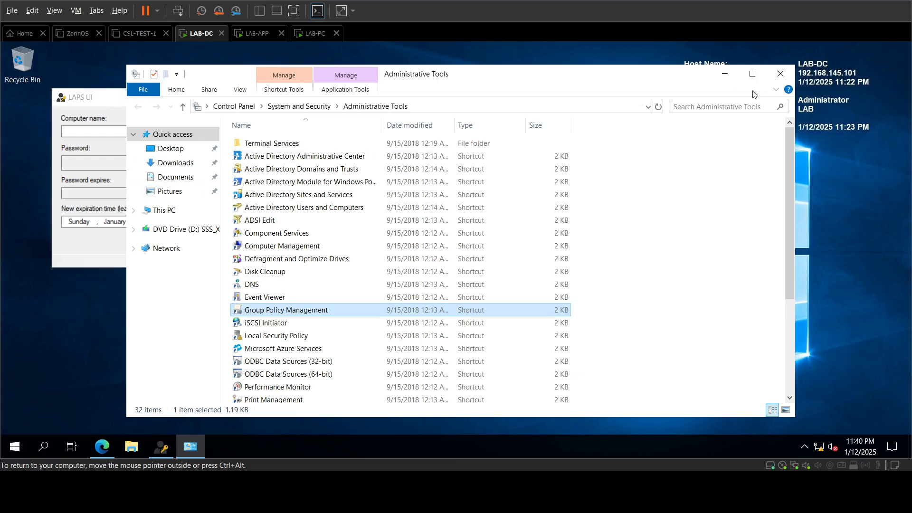
# Step: Search LAB-PC in LAPS UI to show its managed password, expiring 1/19/2025 11:38:45 PM
pyautogui.click(780, 73)
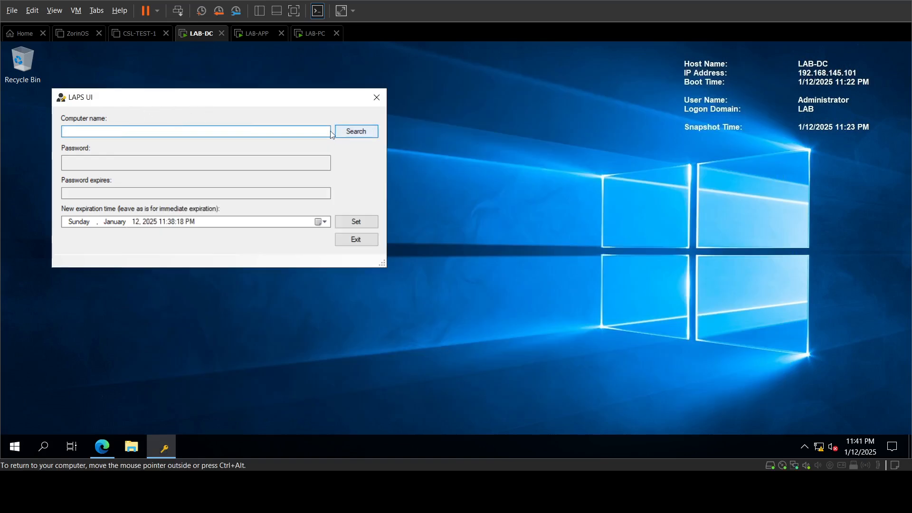
pyautogui.write('LAB')
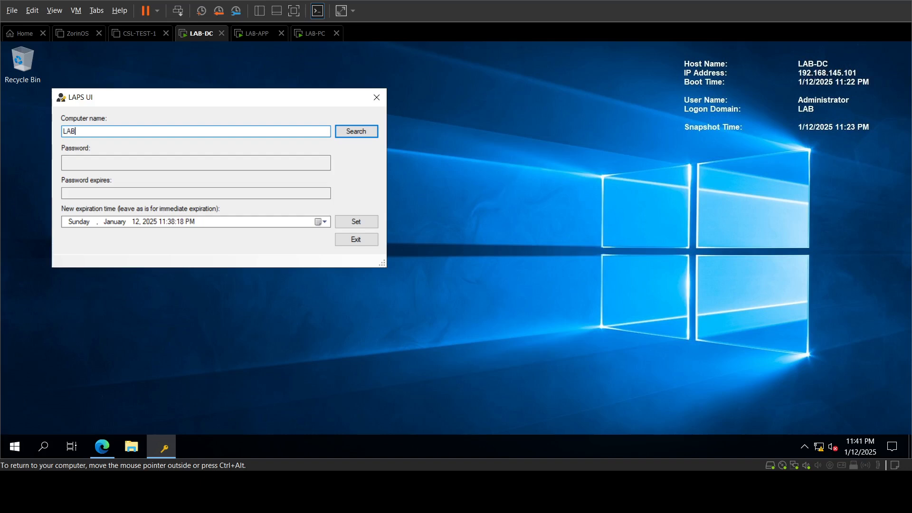
pyautogui.write('-PC')
pyautogui.click(374, 132)
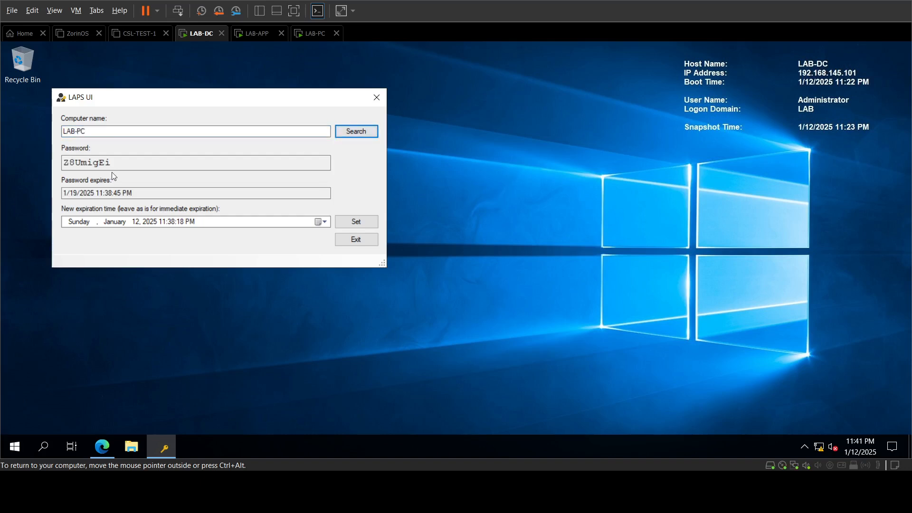
pyautogui.moveTo(112, 163); pyautogui.dragTo(16, 163)
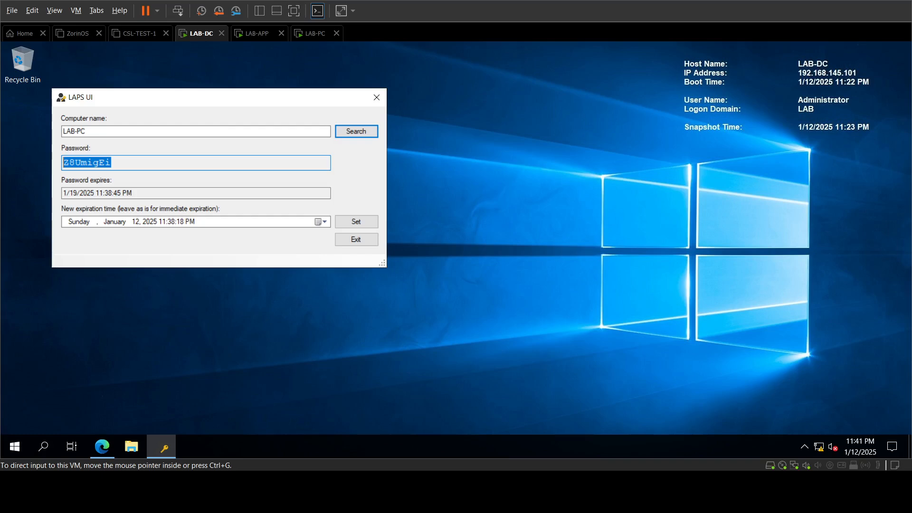
pyautogui.click(105, 162)
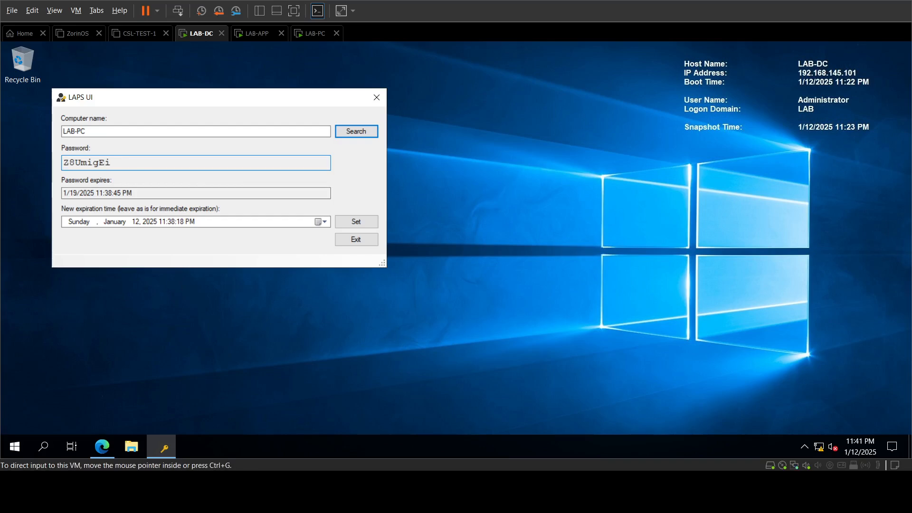
# Step: On LAB-PC's sign-in screen, choose Other user and enter the user name Administrator
pyautogui.click(314, 33)
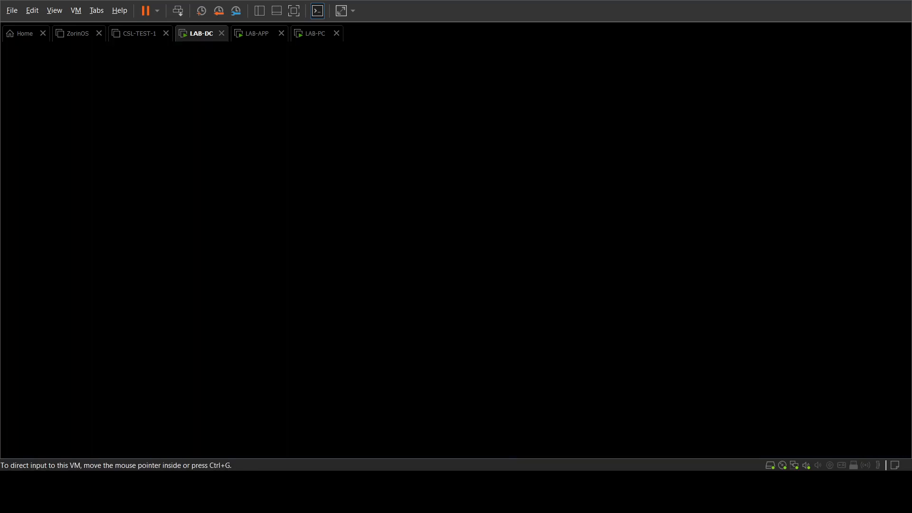
pyautogui.click(437, 258)
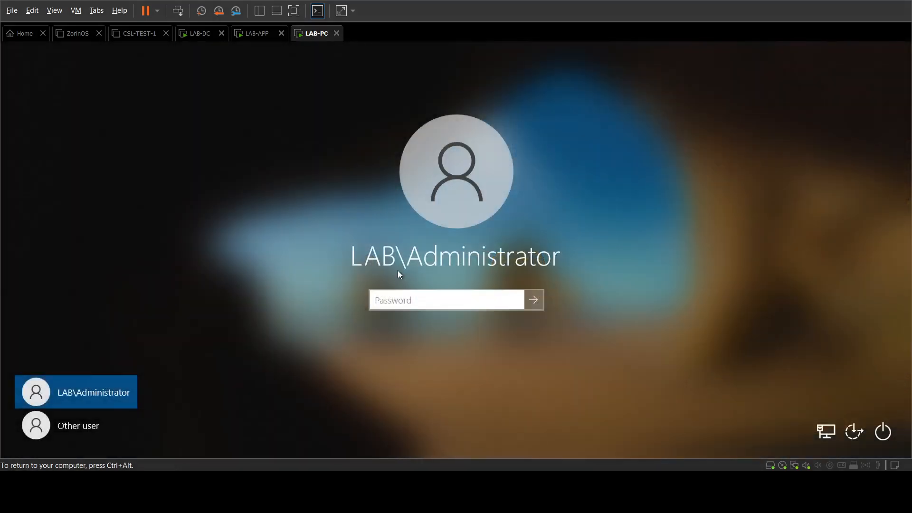
pyautogui.click(97, 423)
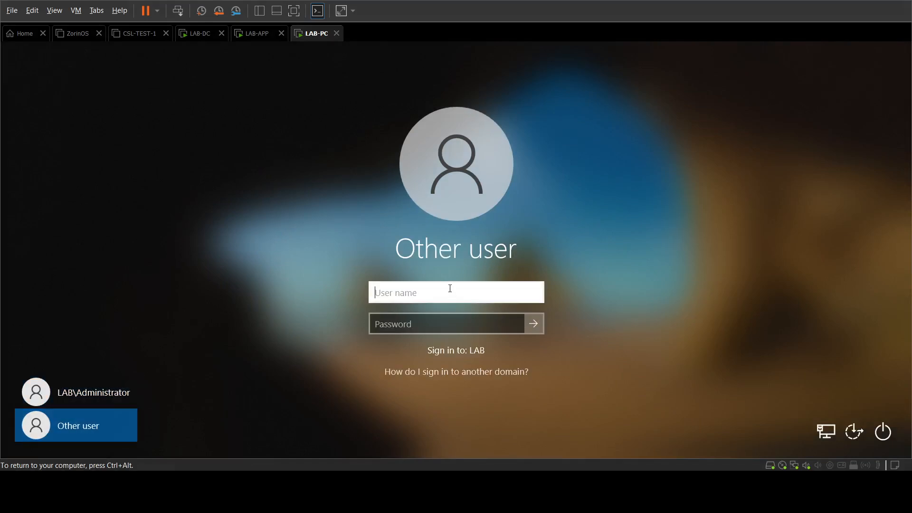
pyautogui.write('Administrator')
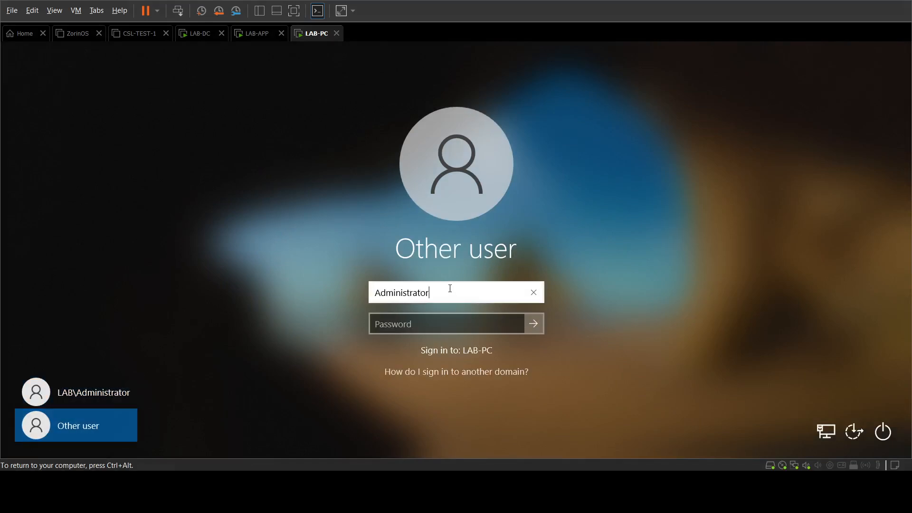
pyautogui.press('Tab')
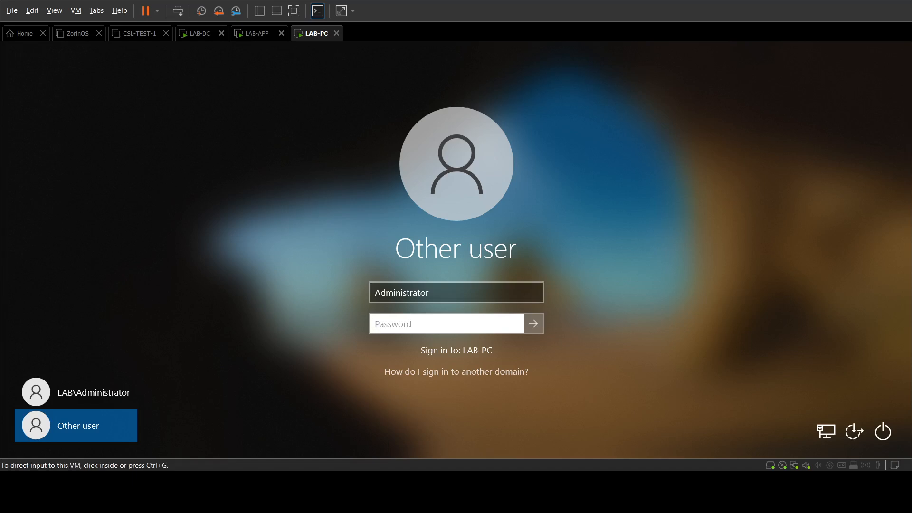
# Step: Enter the retrieved LAPS password to sign in, then return to LAB-DC's LAPS UI
pyautogui.click(395, 322)
pyautogui.write('Pa')
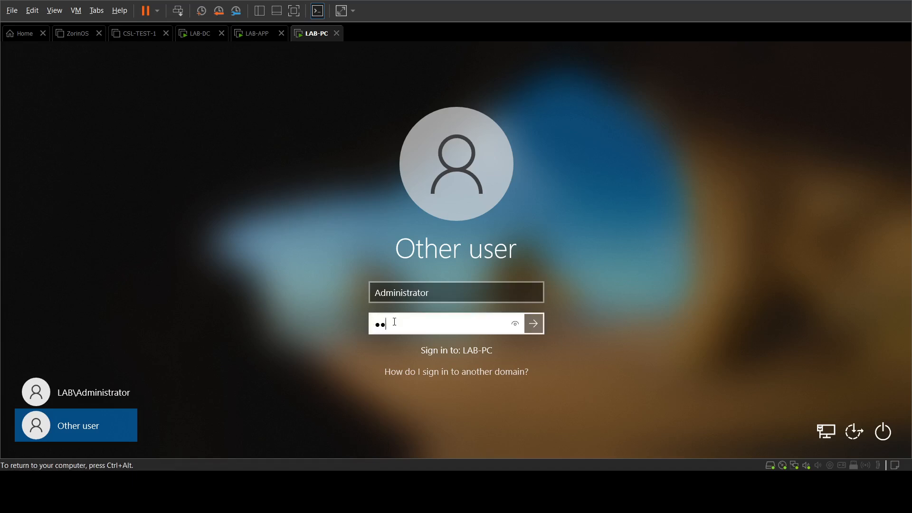
pyautogui.write('ssw')
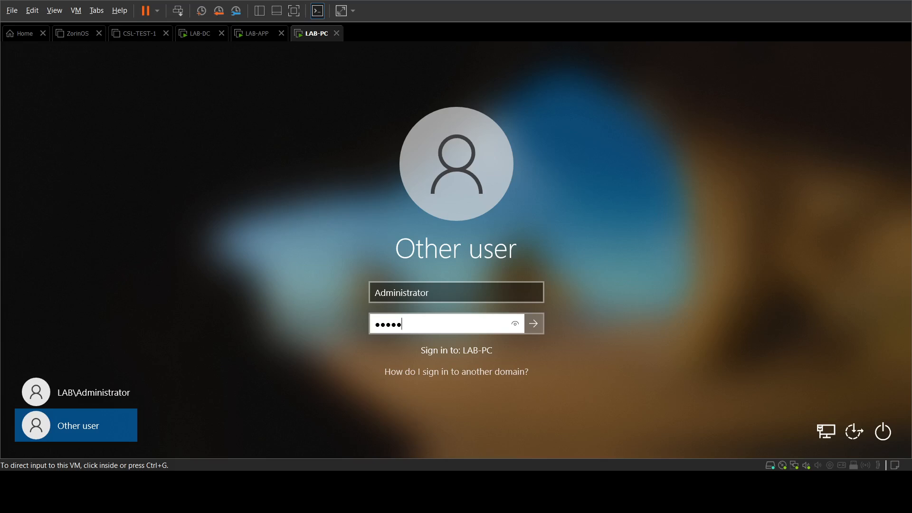
pyautogui.click(433, 321)
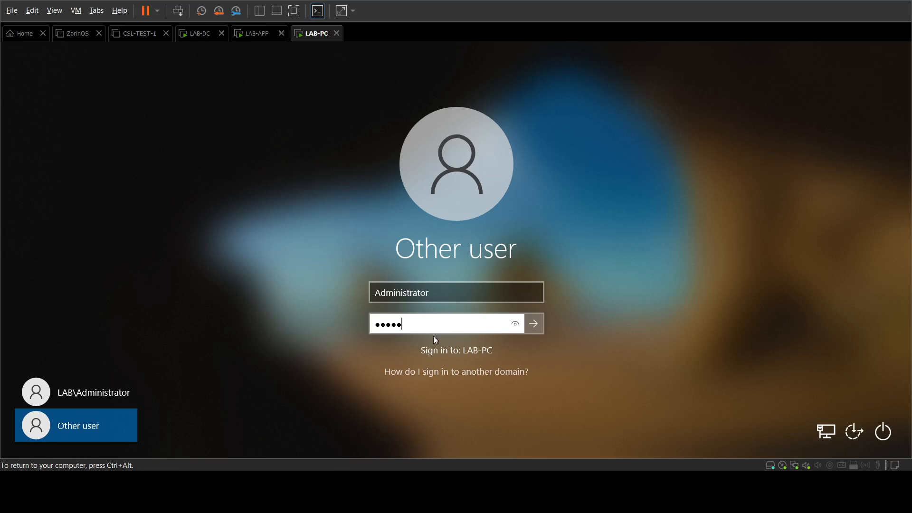
pyautogui.write('***')
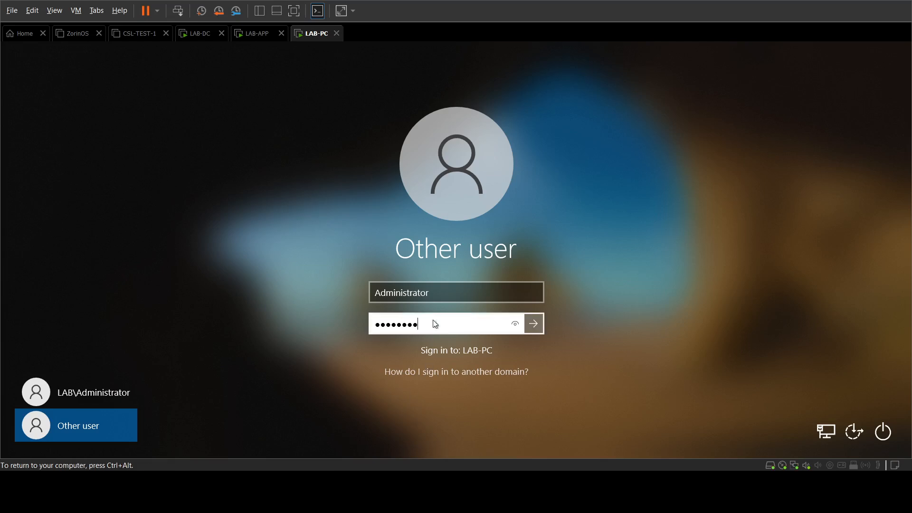
pyautogui.press('Return')
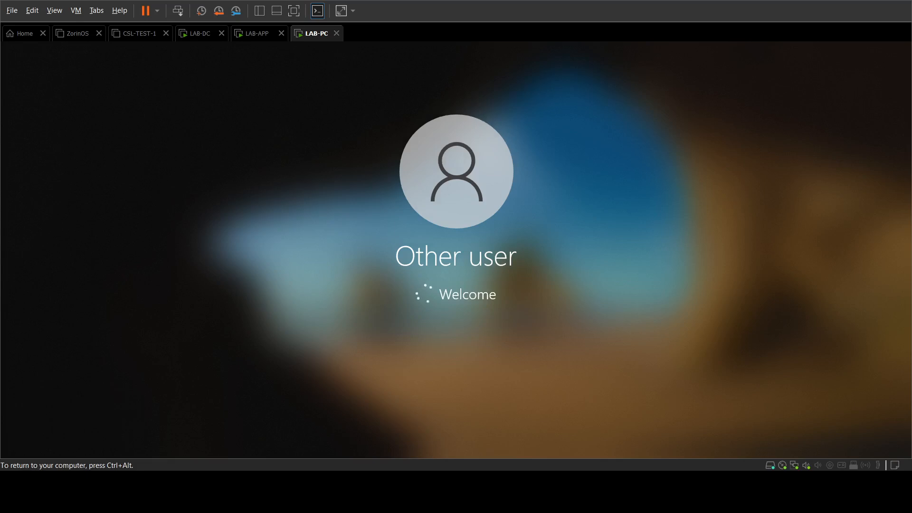
pyautogui.hotkey('ctrl', 'alt')
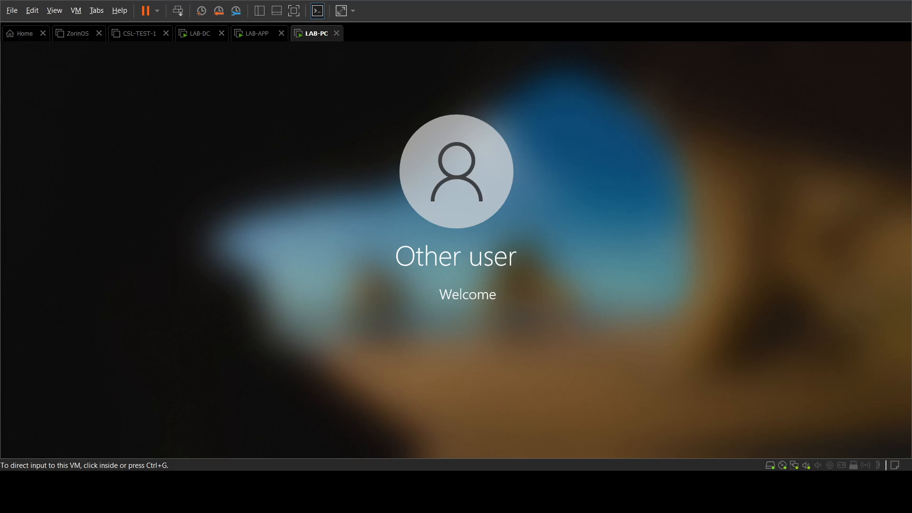
pyautogui.click(198, 34)
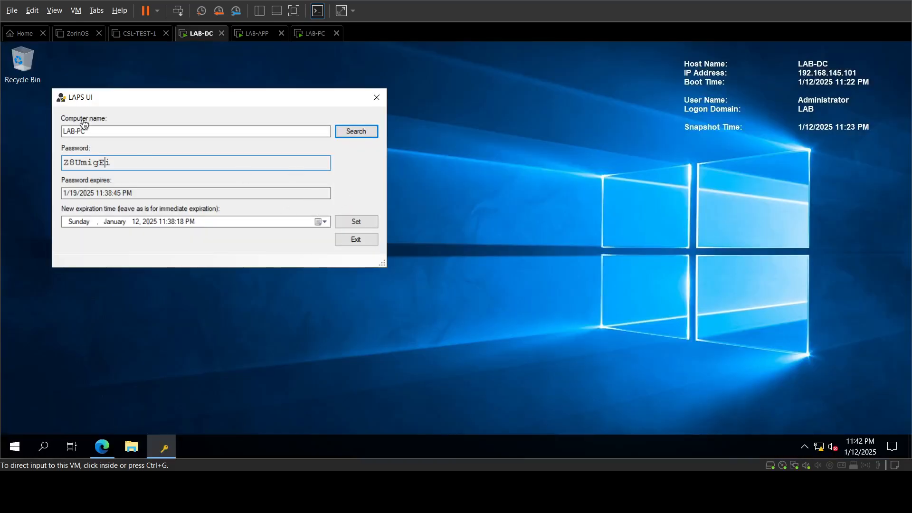
# Step: Look up LAB-APP's managed local admin password in LAPS UI and select it
pyautogui.click(116, 132)
pyautogui.press('BackSpace')
pyautogui.press('BackSpace')
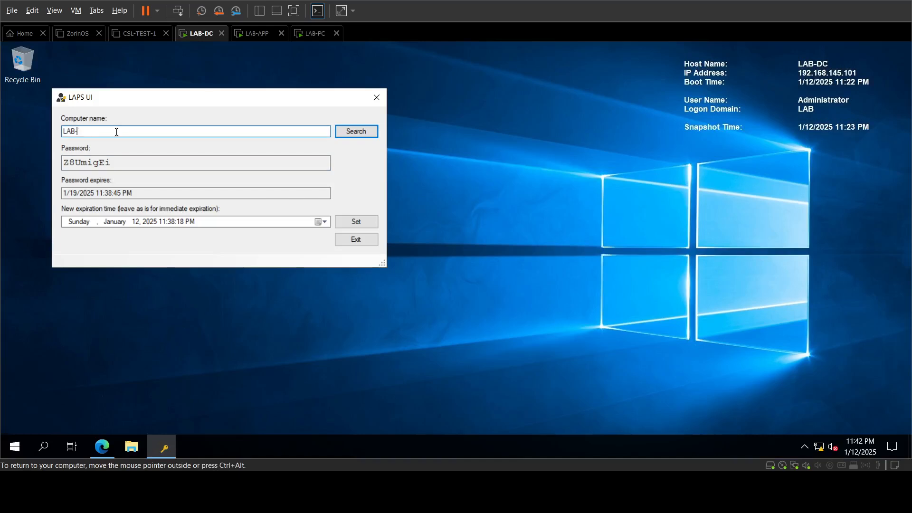
pyautogui.write('a')
pyautogui.press('BackSpace')
pyautogui.write('APP')
pyautogui.click(359, 132)
pyautogui.doubleClick(126, 163)
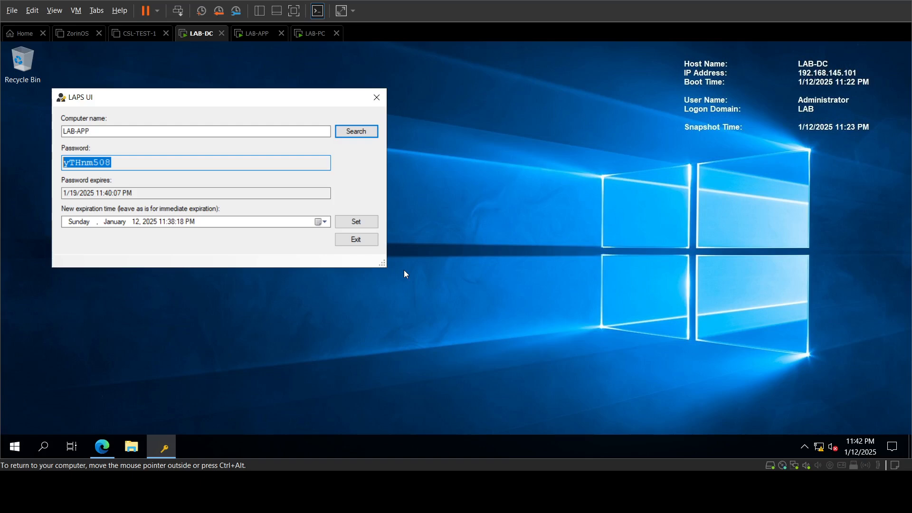
# Step: Search LAB-PC again and set its password to expire immediately to force a reset
pyautogui.click(245, 130)
pyautogui.press('BackSpace')
pyautogui.press('BackSpace')
pyautogui.press('BackSpace')
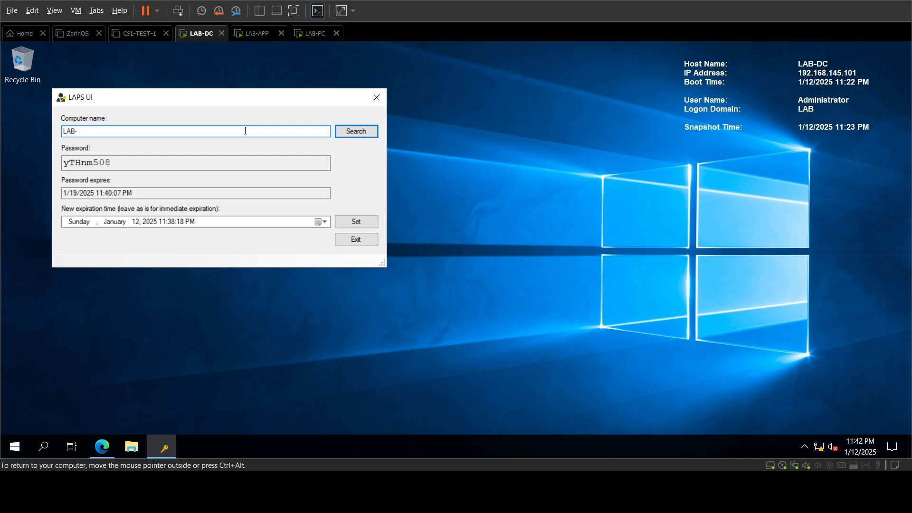
pyautogui.write('PC')
pyautogui.click(356, 133)
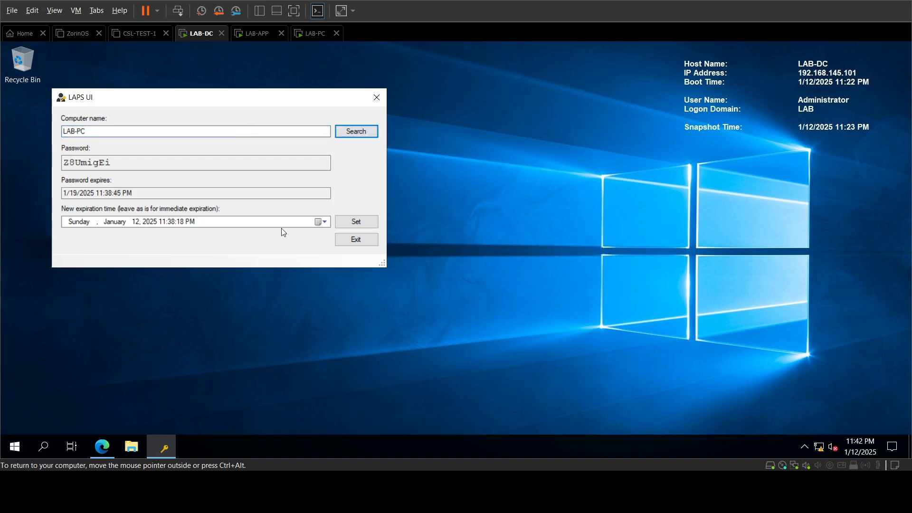
pyautogui.click(361, 221)
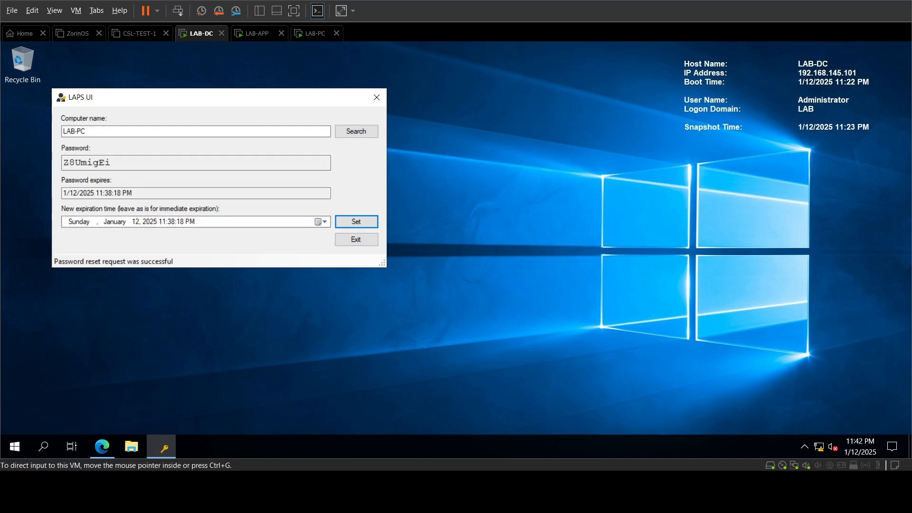
# Step: On LAB-PC, launch Command Prompt as administrator from a Windows search for cmd
pyautogui.click(315, 33)
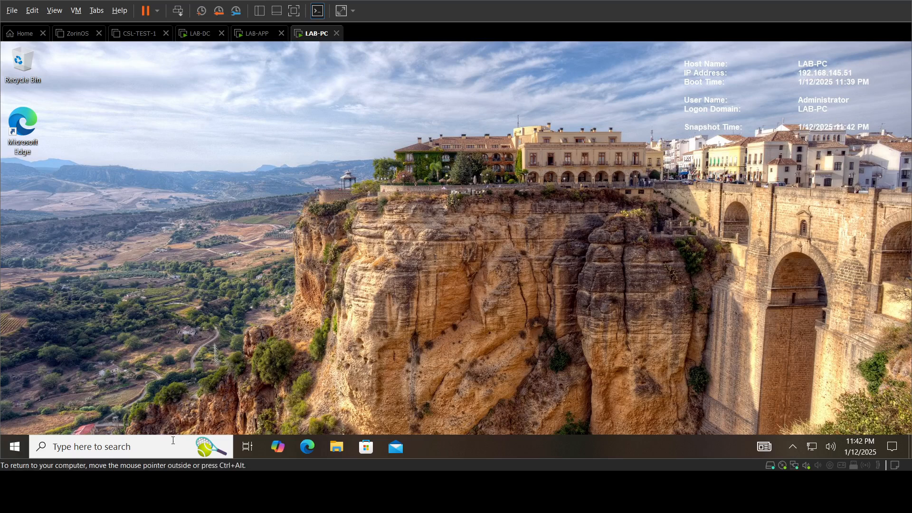
pyautogui.click(66, 447)
pyautogui.write('cmd')
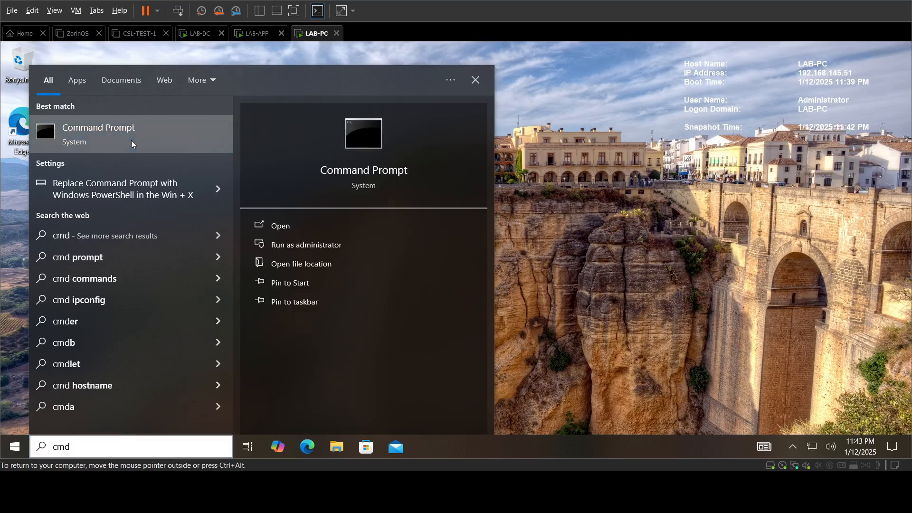
pyautogui.rightClick(151, 138)
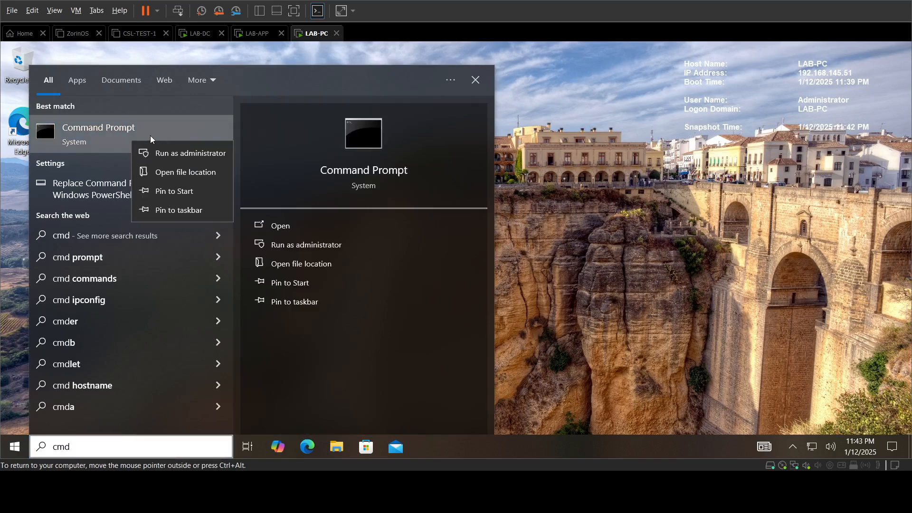
pyautogui.click(218, 159)
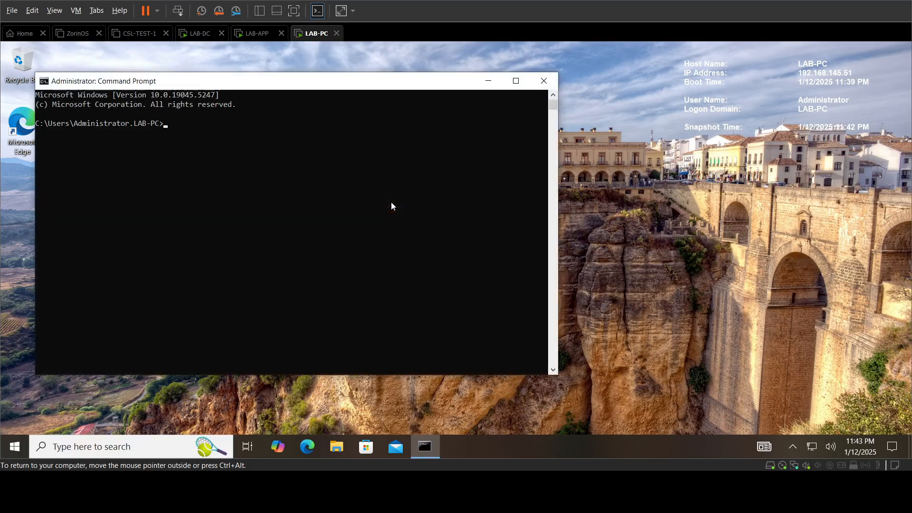
# Step: Run gpupdate /force, then go back to LAB-DC
pyautogui.write('gpupdar')
pyautogui.write('te /force')
pyautogui.press('Return')
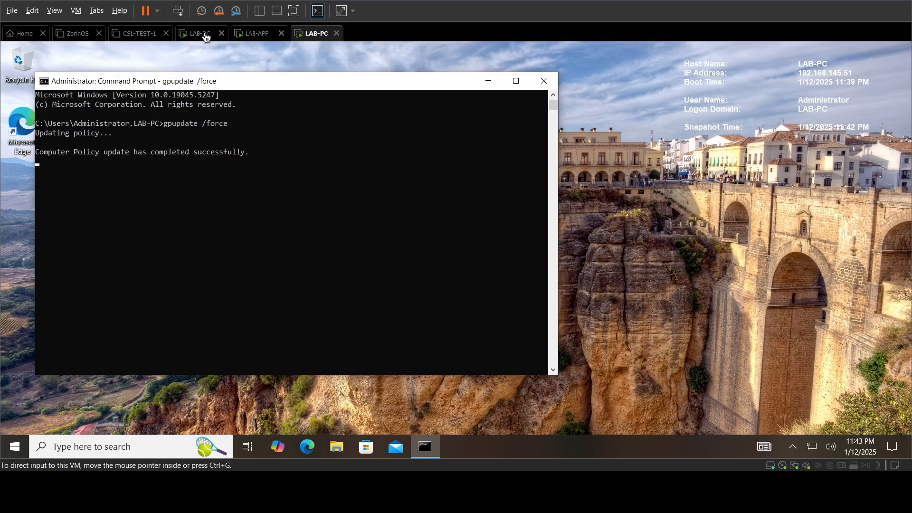
pyautogui.click(204, 35)
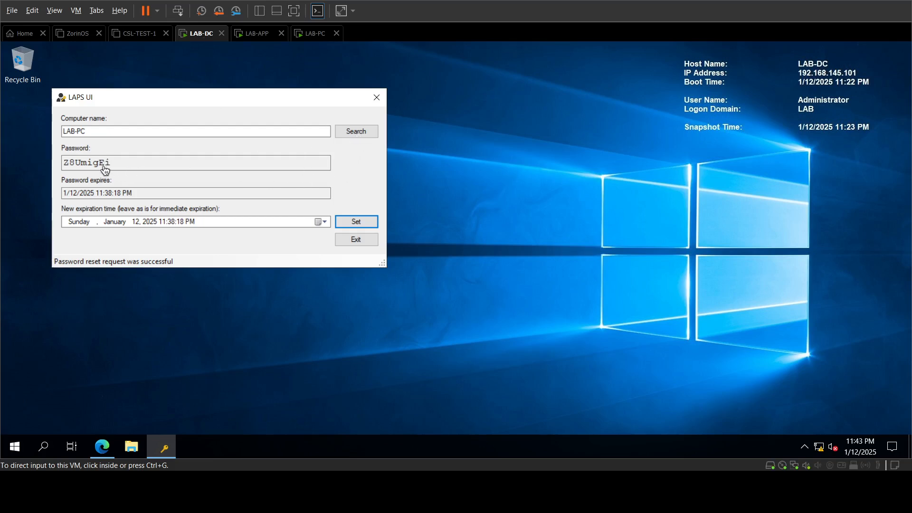
# Step: Search LAB-PC again to show its new managed password expiring 1/19/2025 11:43:14 PM
pyautogui.click(350, 131)
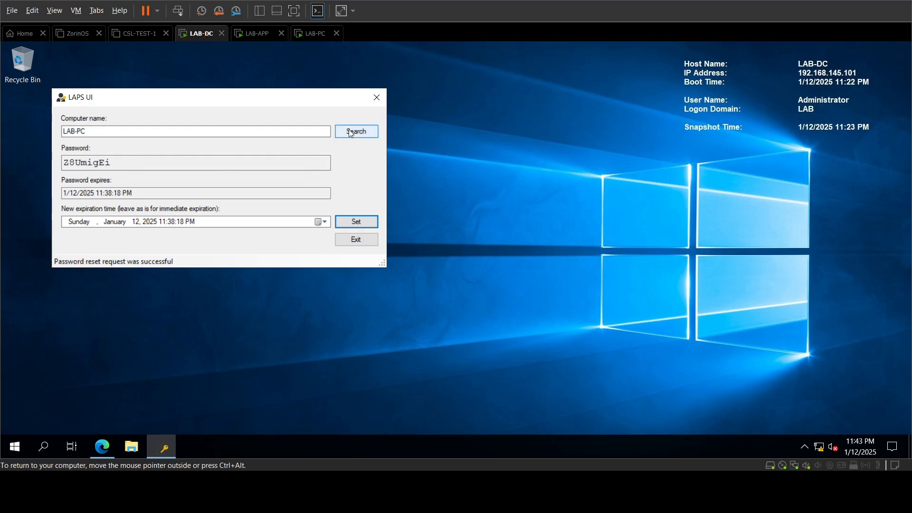
pyautogui.click(350, 132)
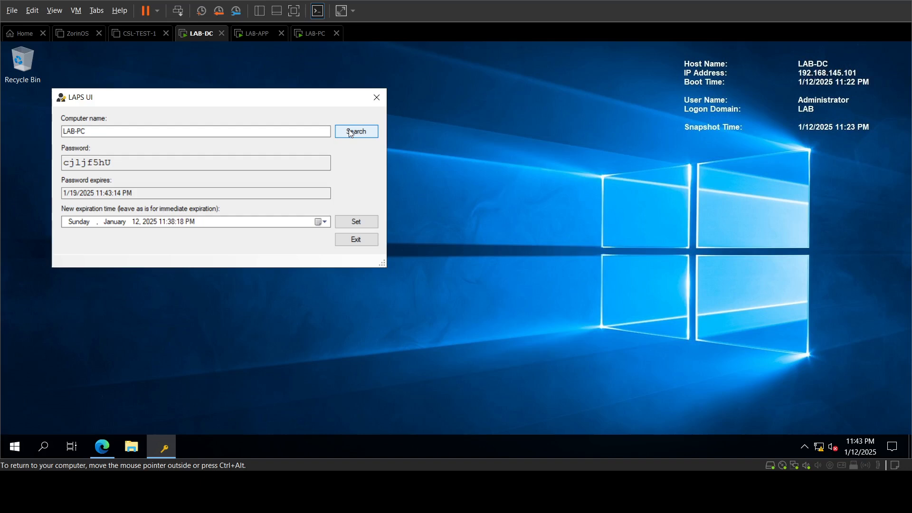
pyautogui.hotkey('ctrl', 'alt')
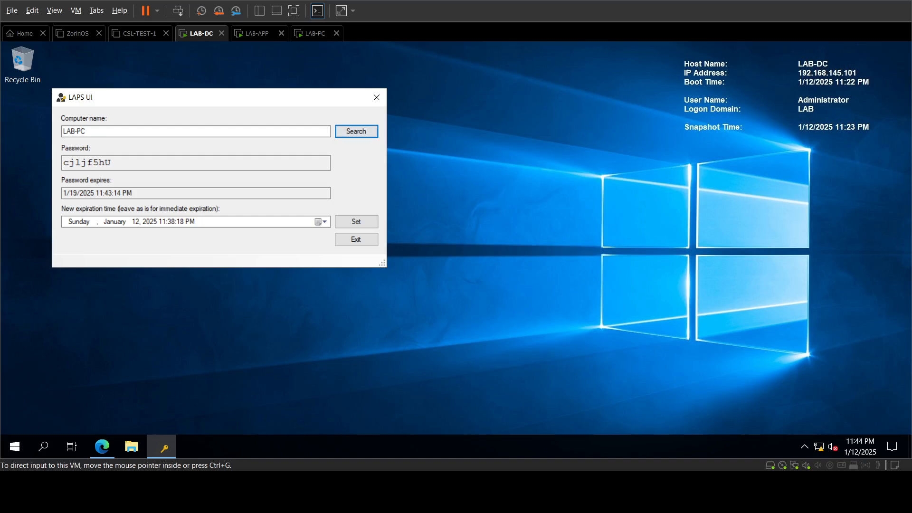